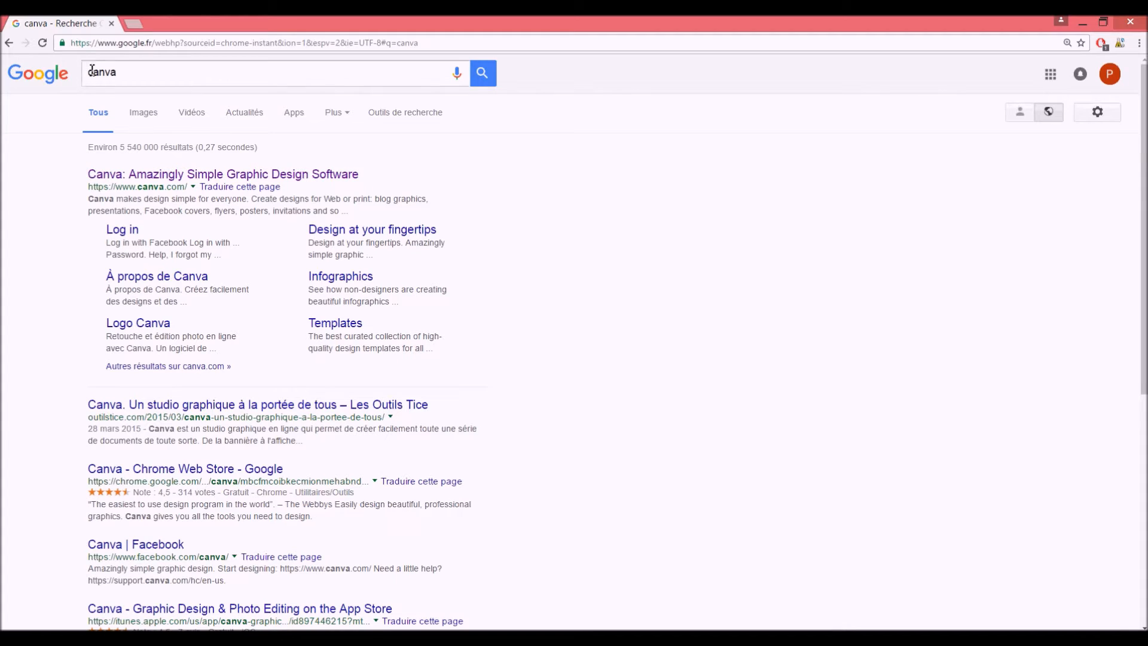
Step: Open the Canva website from the search results and show the full list of design types
click(128, 173)
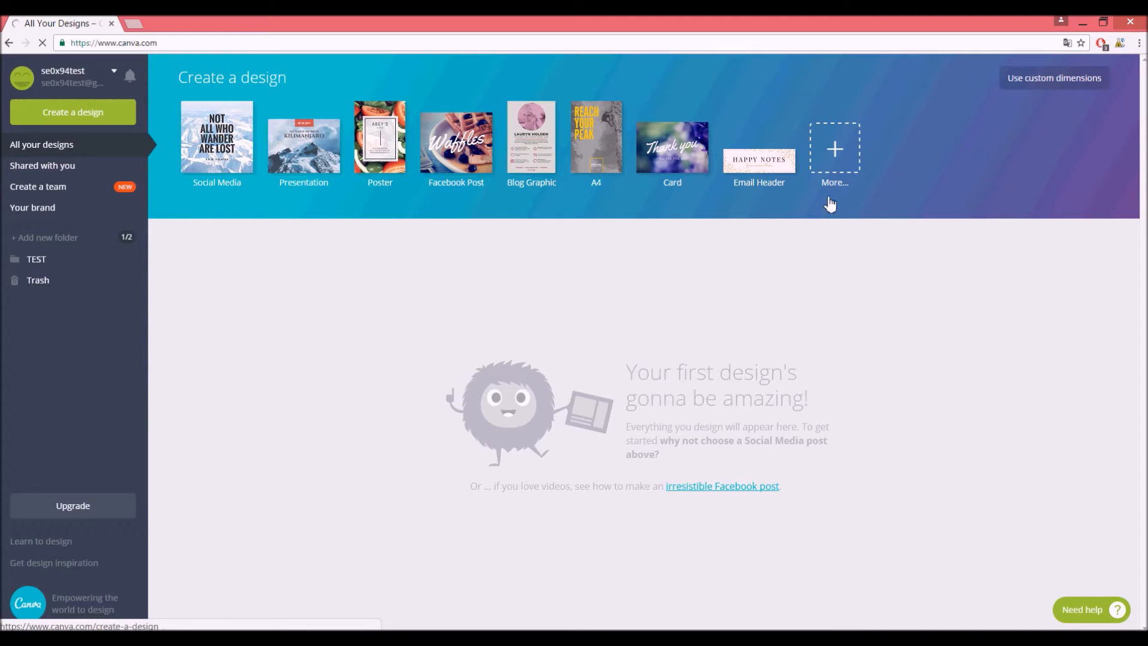
click(835, 148)
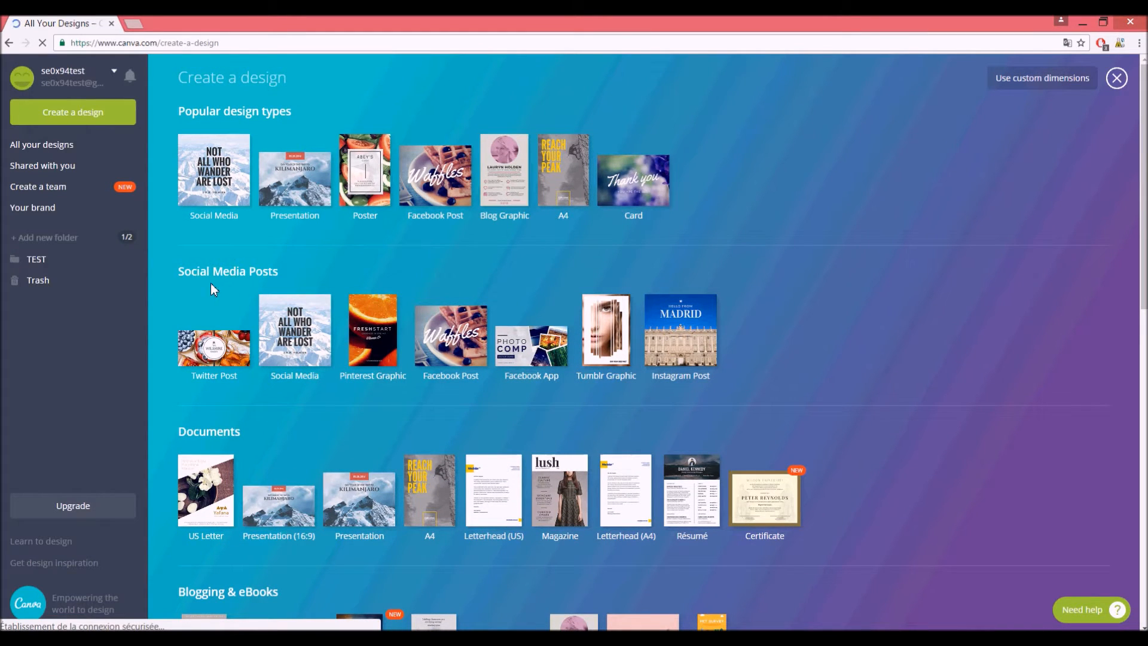
Step: Look through the design type categories and create a new Poster design from Marketing Materials
scroll(211, 289, down, 2)
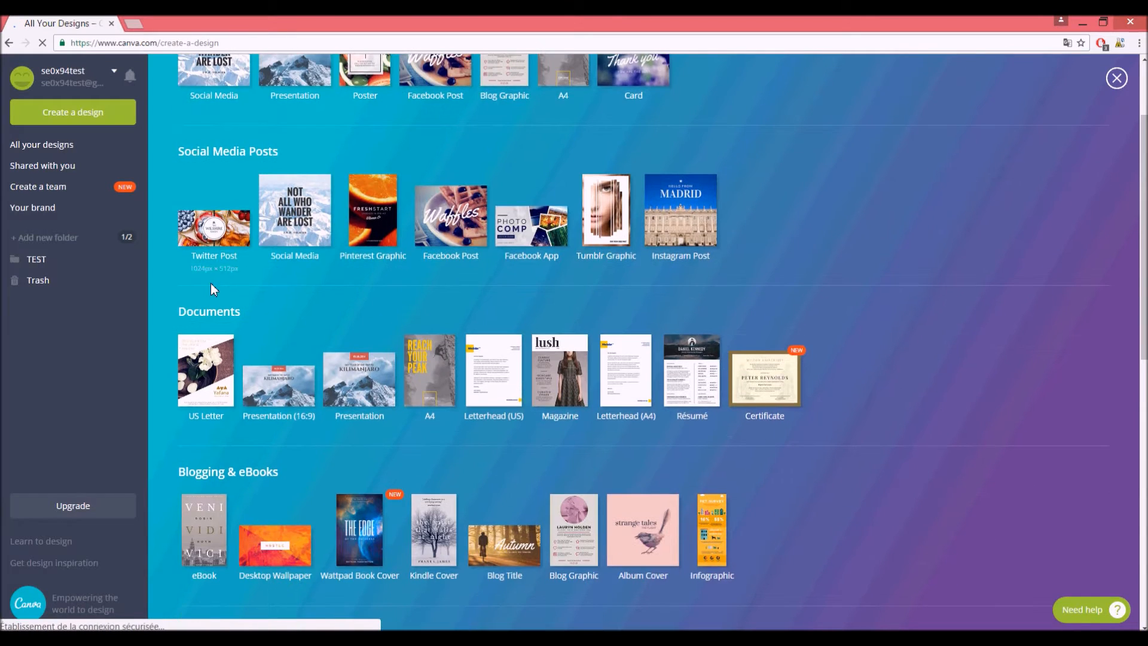
scroll(205, 323, down, 3)
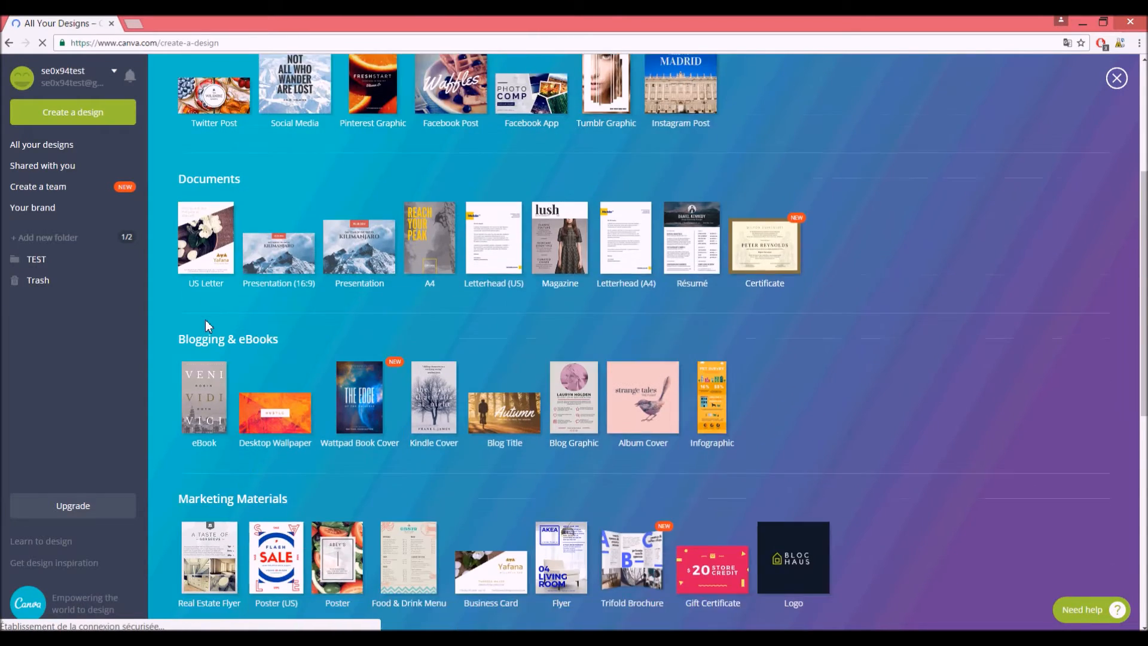
scroll(208, 328, down, 2)
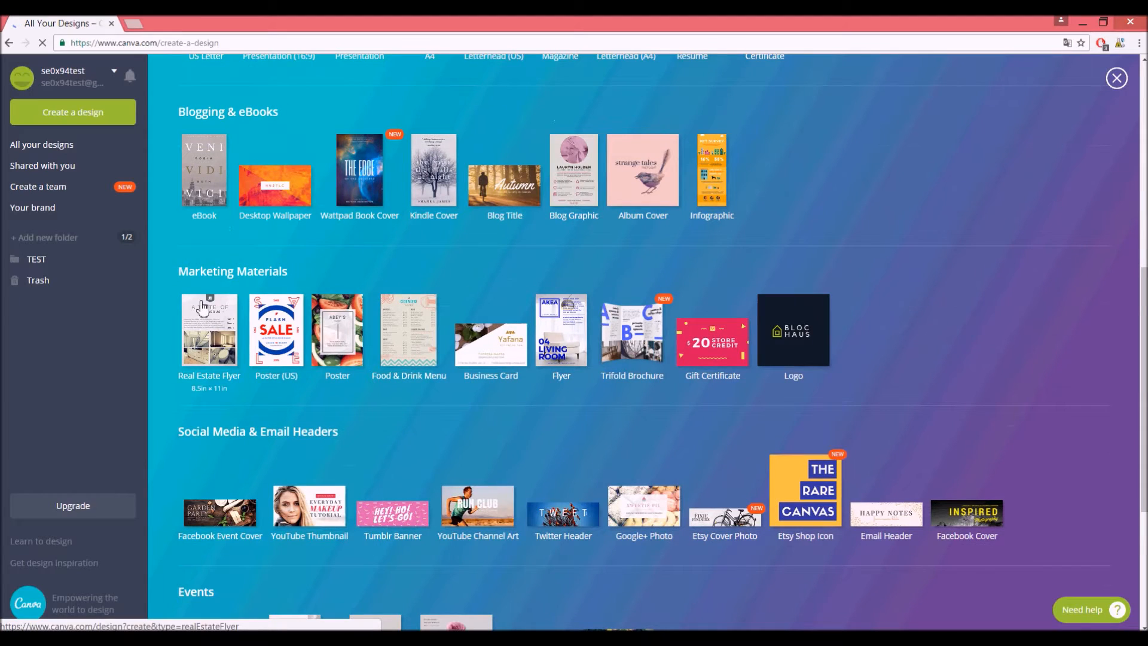
scroll(202, 304, down, 2)
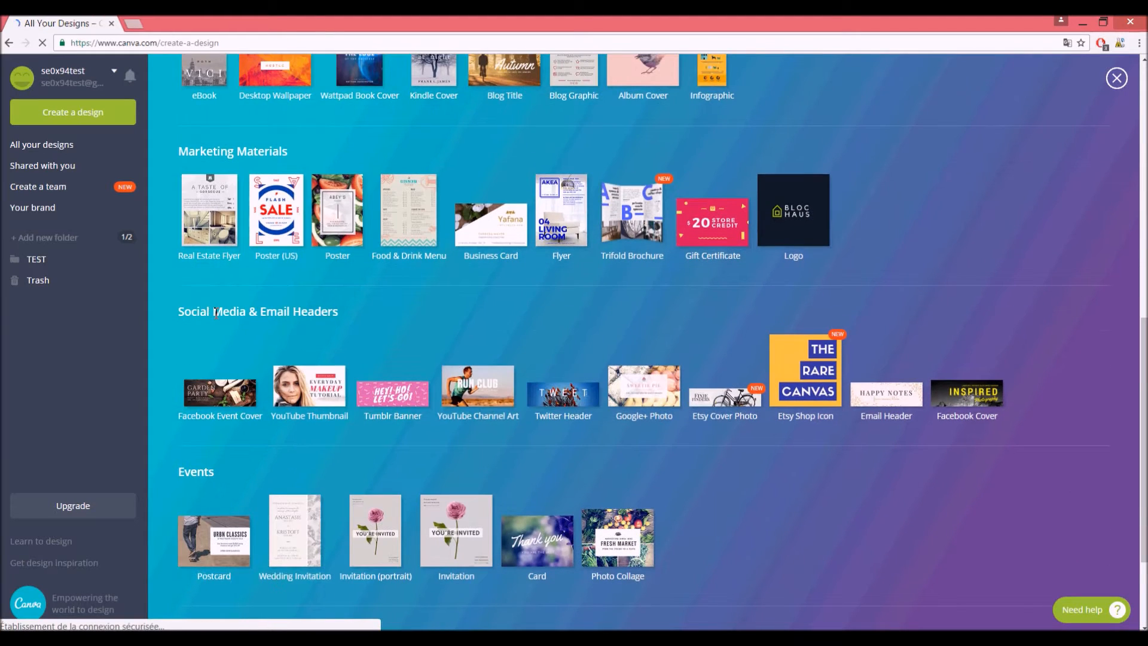
scroll(203, 305, down, 2)
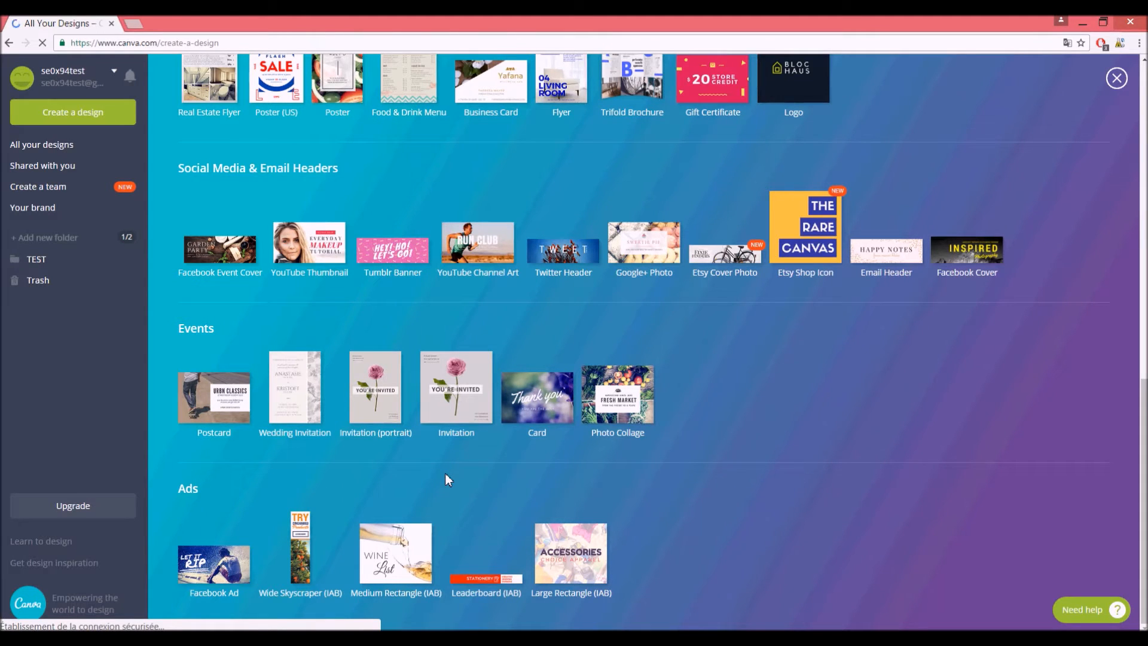
scroll(444, 480, up, 2)
scroll(447, 480, up, 3)
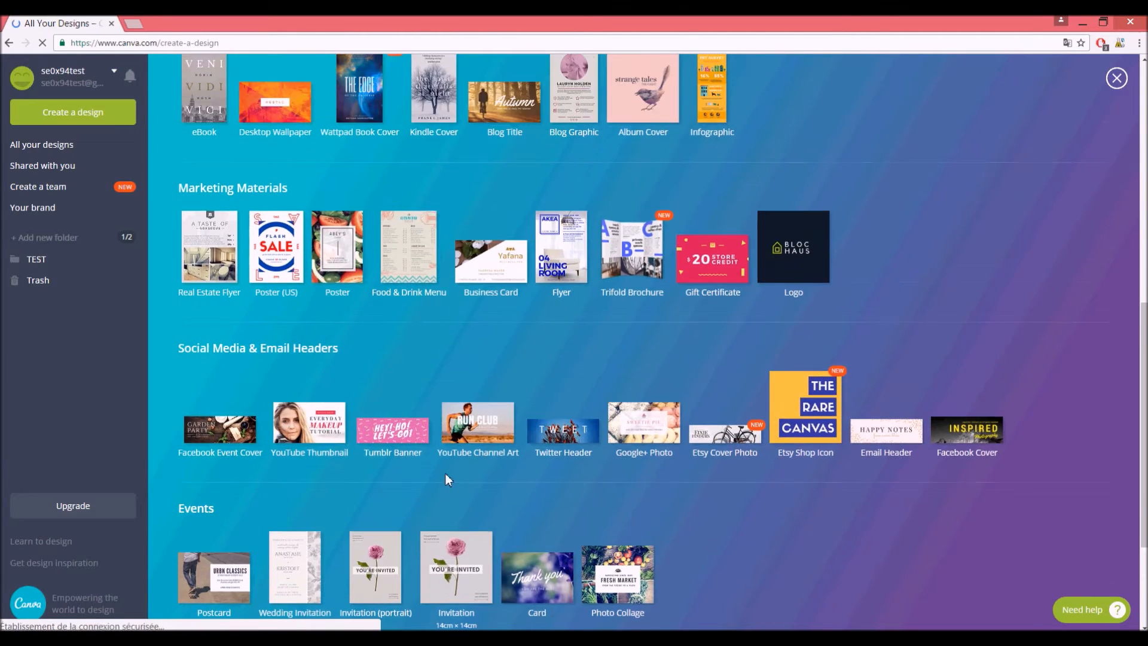
scroll(448, 480, up, 4)
scroll(447, 478, up, 3)
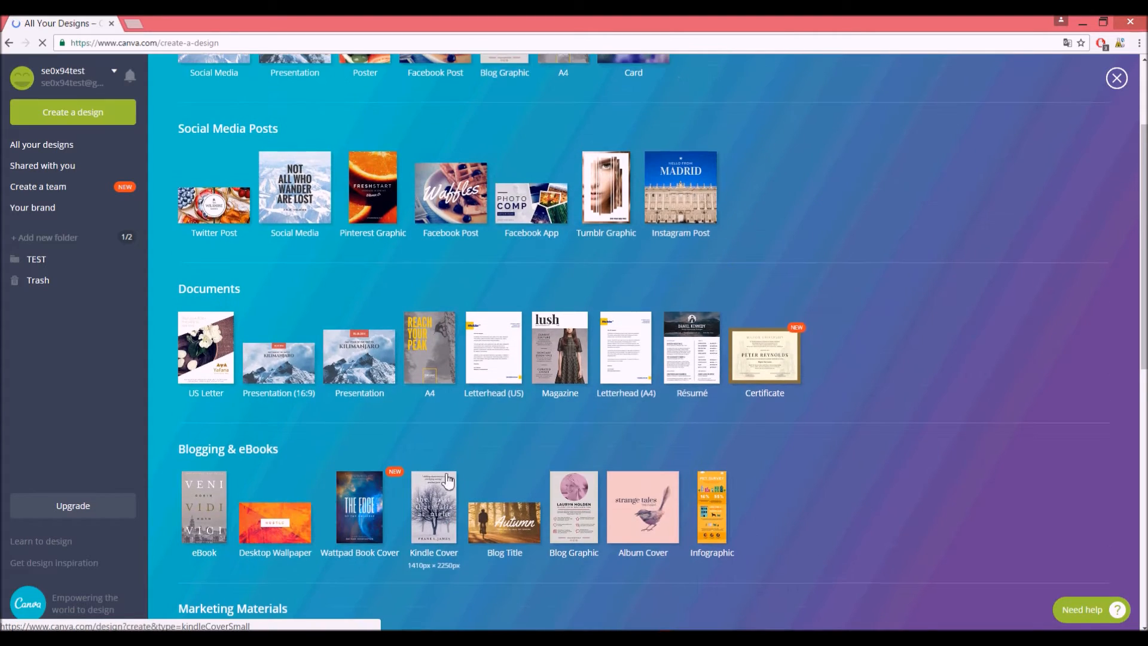
scroll(447, 480, down, 4)
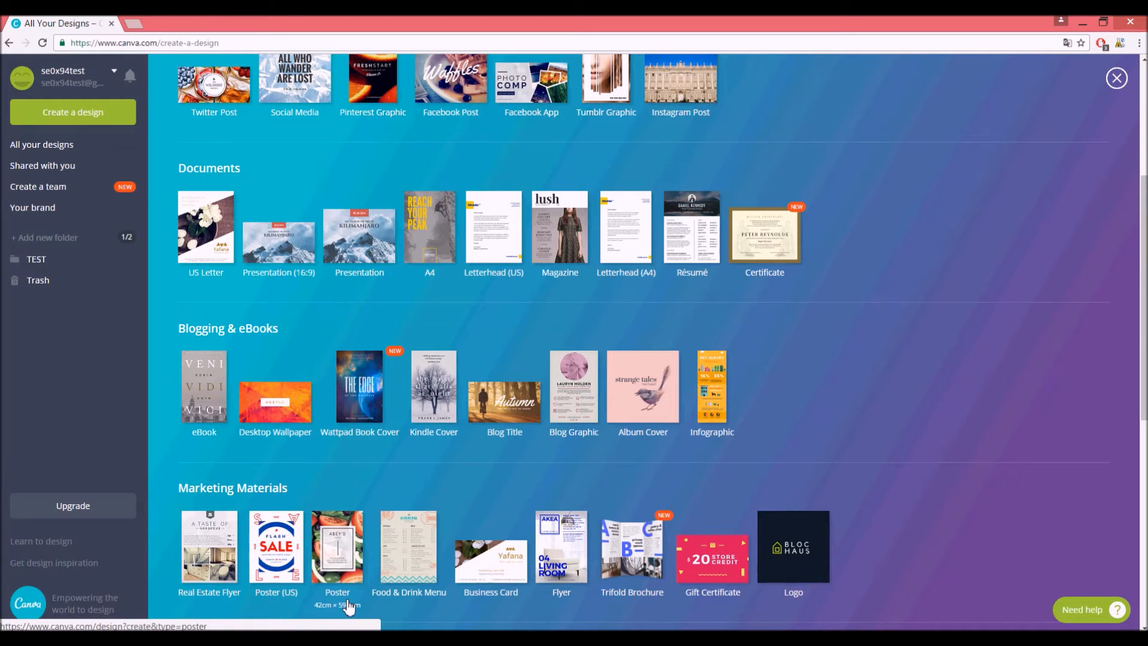
click(352, 559)
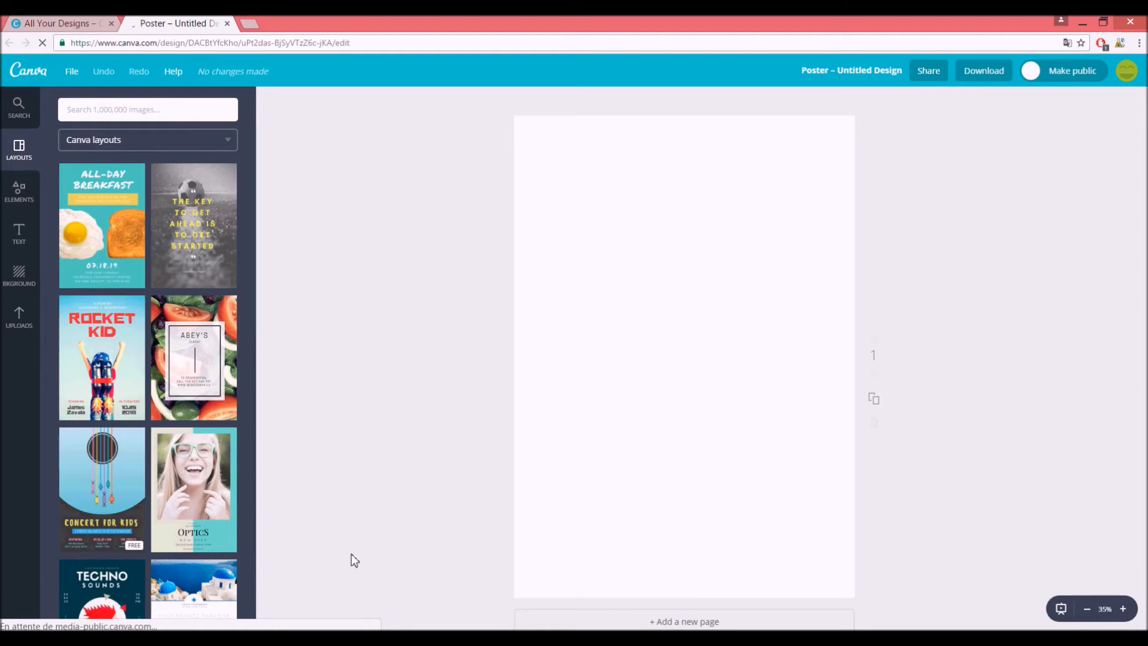
Step: Browse the Canva poster layouts and apply the "Monday Chocolatte Ice Cream" layout to the blank page
scroll(166, 443, down, 3)
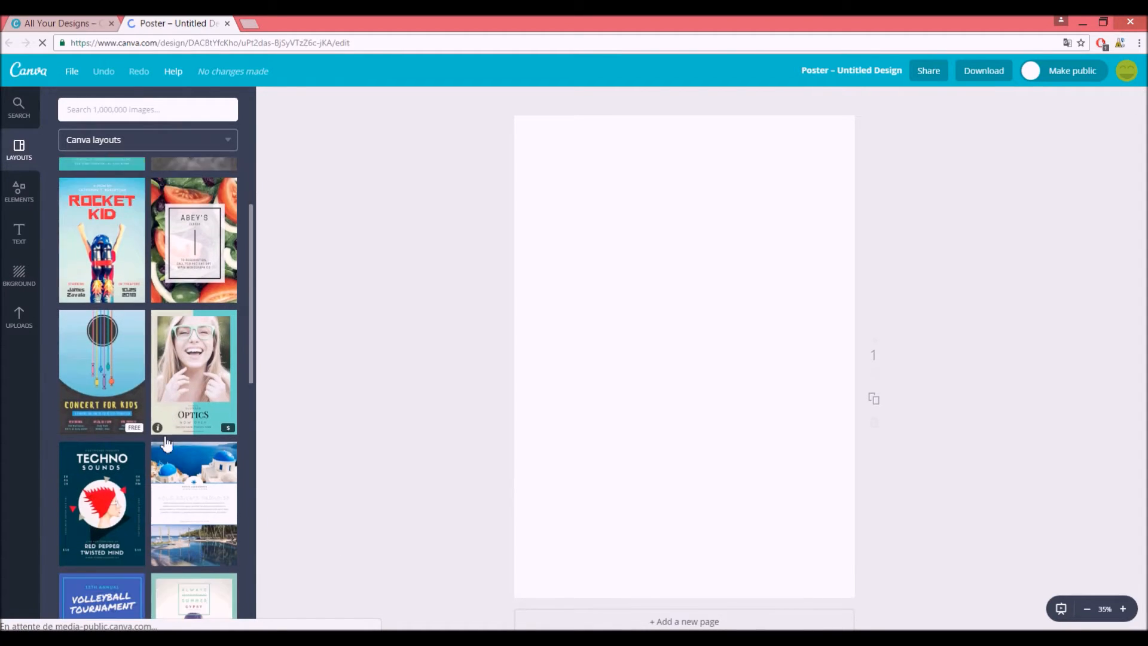
scroll(166, 443, down, 2)
scroll(166, 443, down, 4)
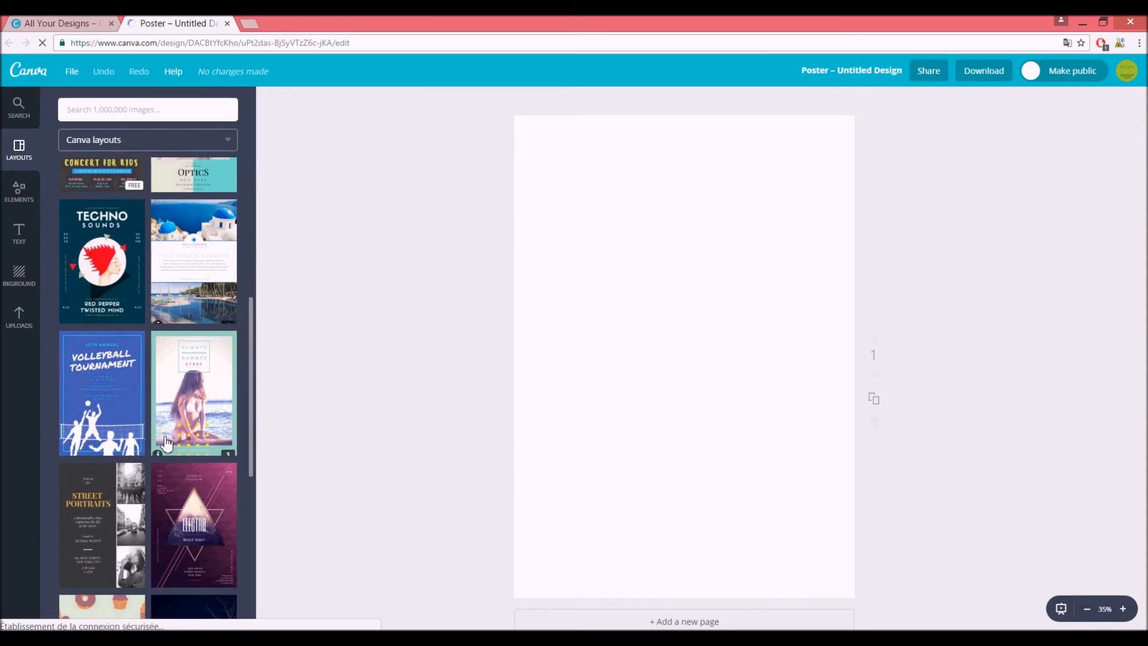
scroll(167, 443, down, 5)
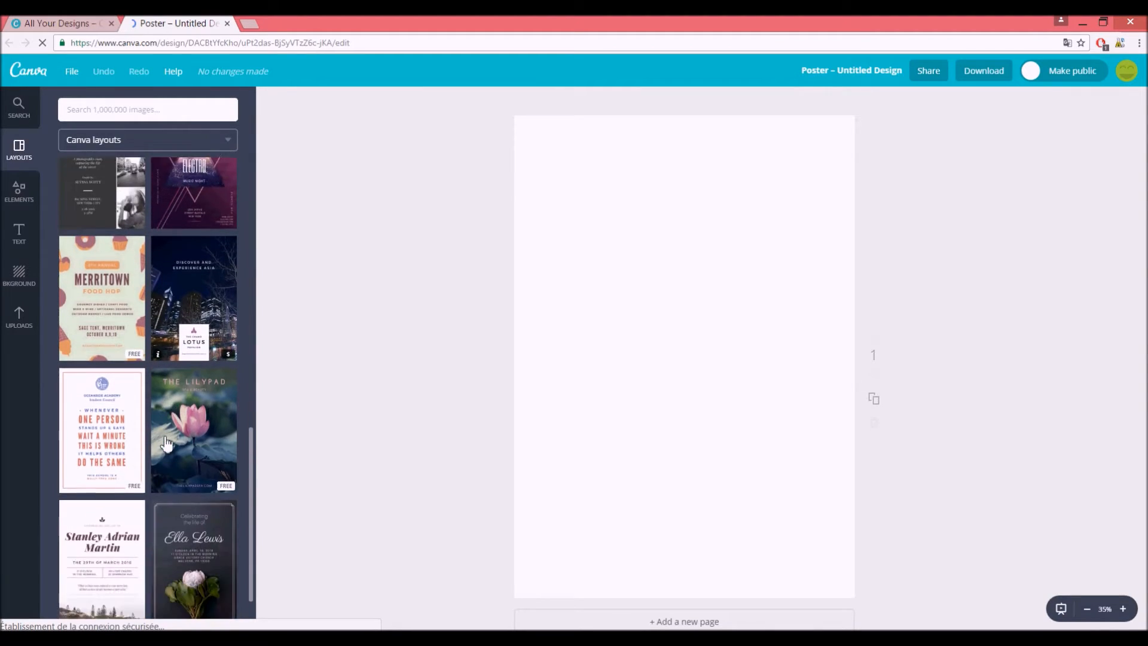
scroll(166, 442, down, 4)
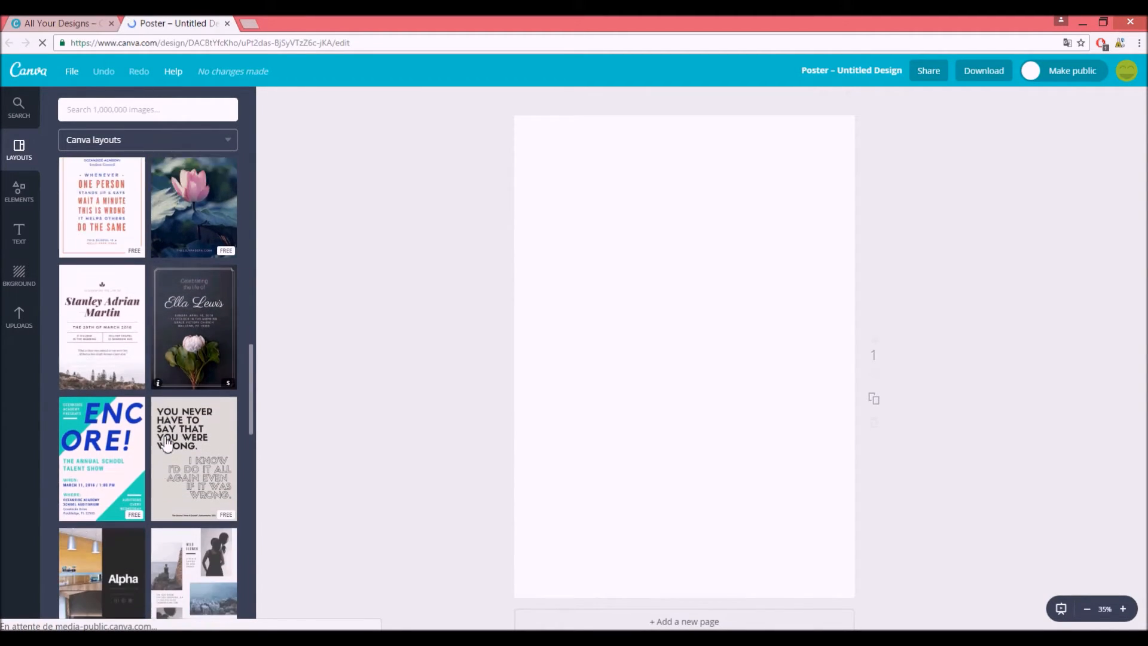
scroll(166, 443, down, 2)
scroll(166, 443, down, 5)
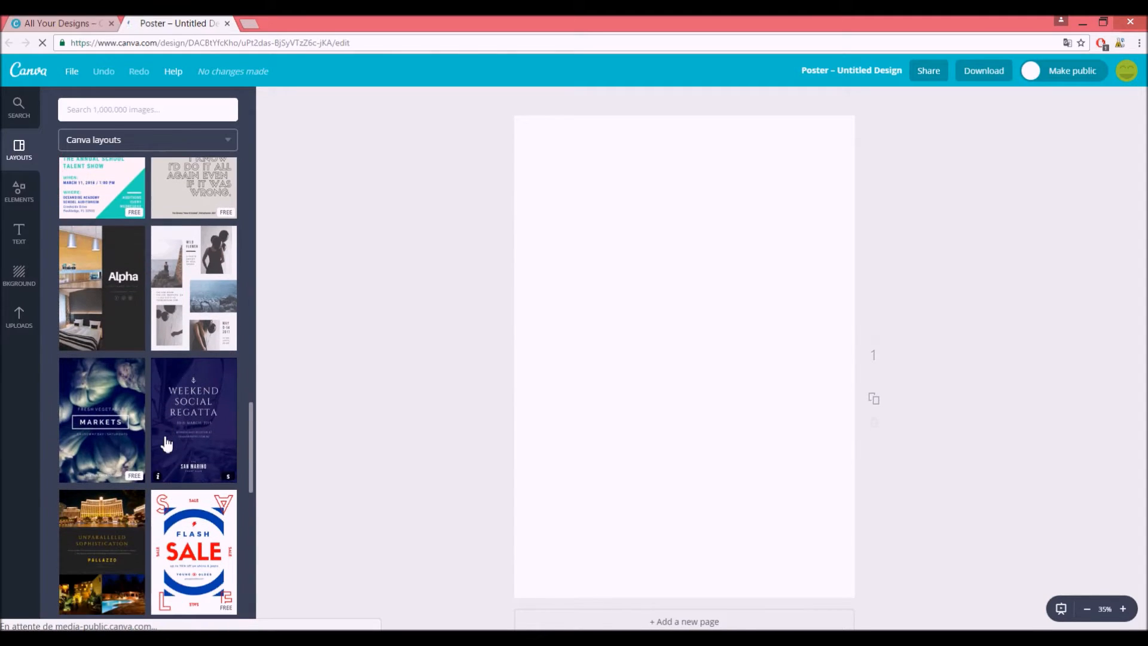
scroll(167, 443, down, 4)
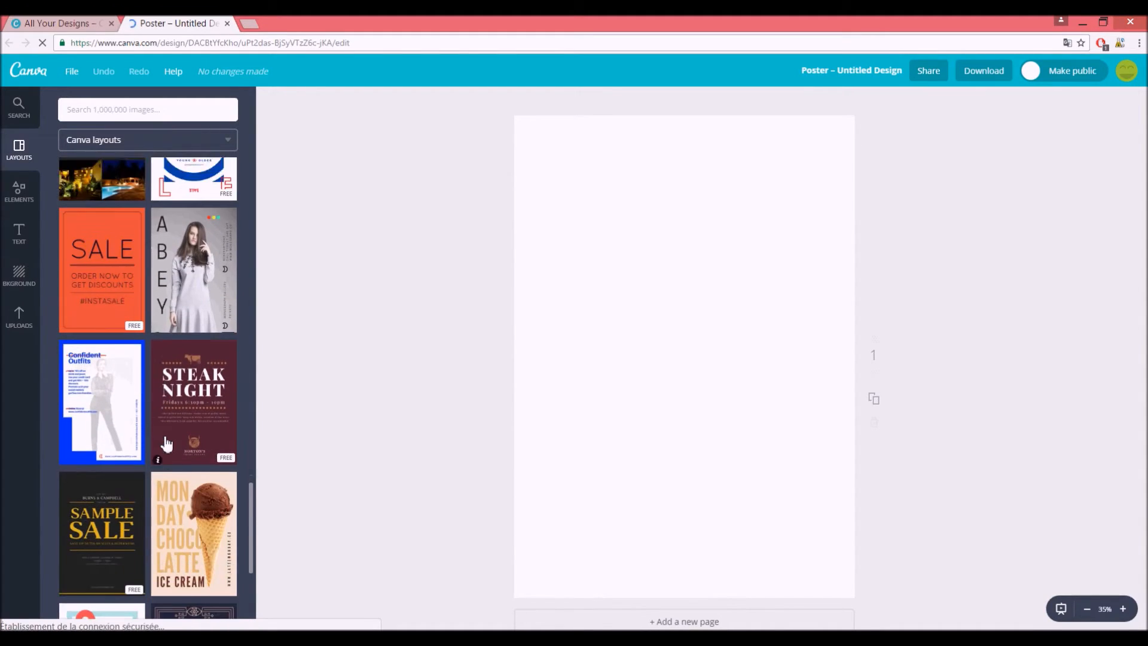
scroll(166, 443, down, 3)
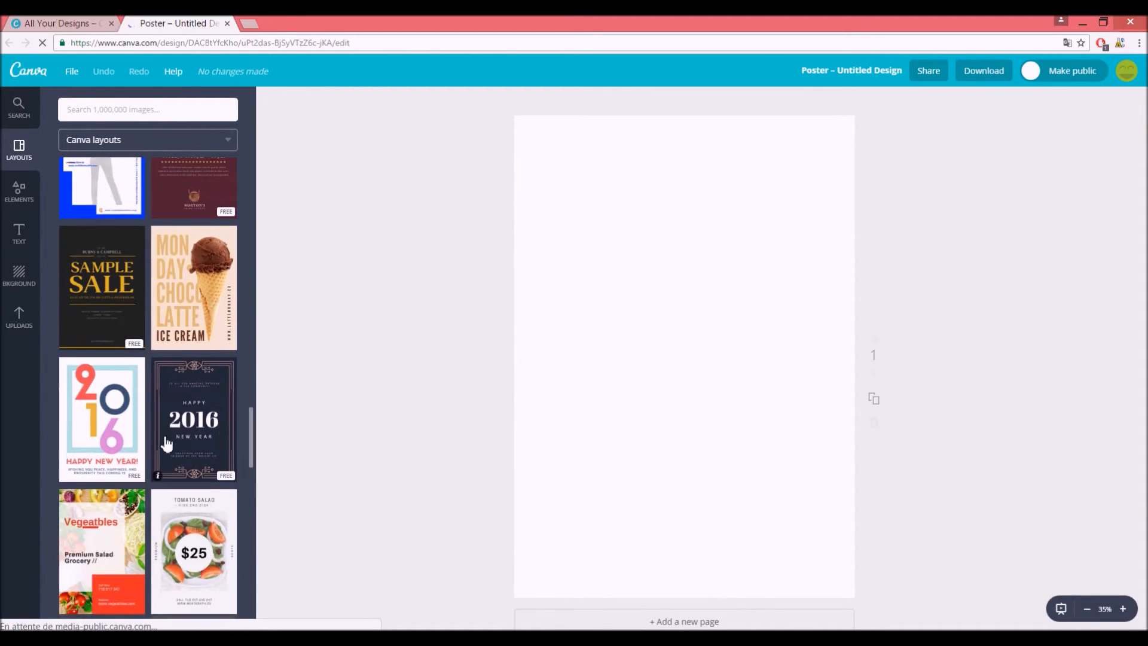
scroll(164, 440, up, 2)
right_click(160, 425)
click(188, 389)
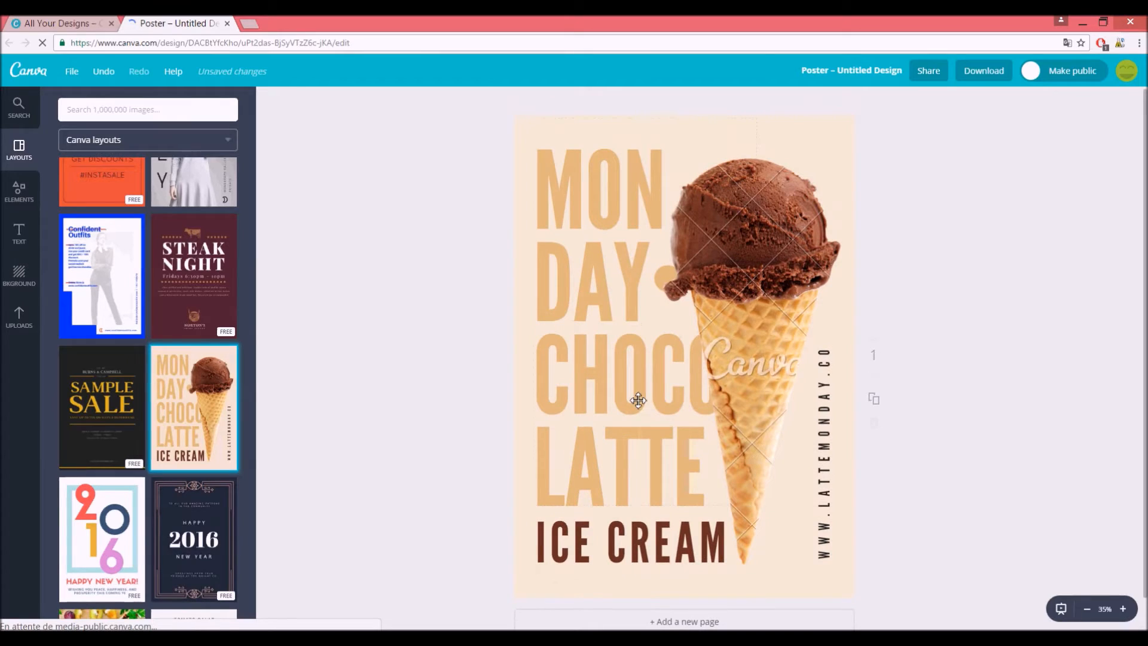
Step: Replace the large "MONDAY CHOCOLATTE" heading with "TEST" and shift the ice cream cone slightly up and to the left
click(632, 397)
drag(714, 481, 543, 200)
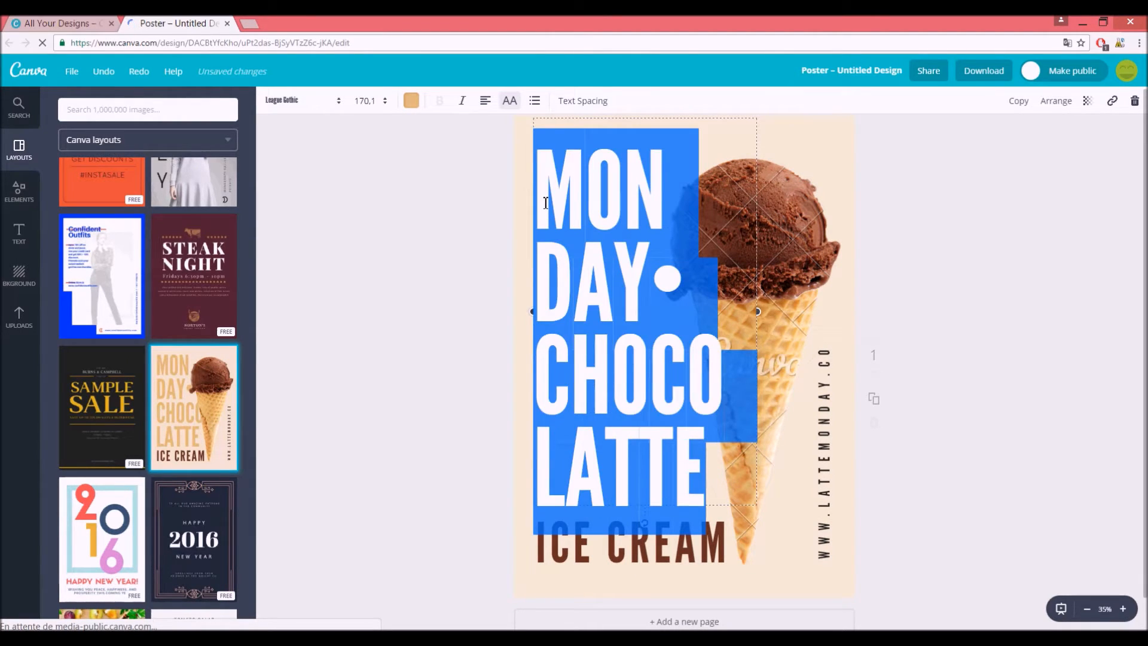
text(TEST)
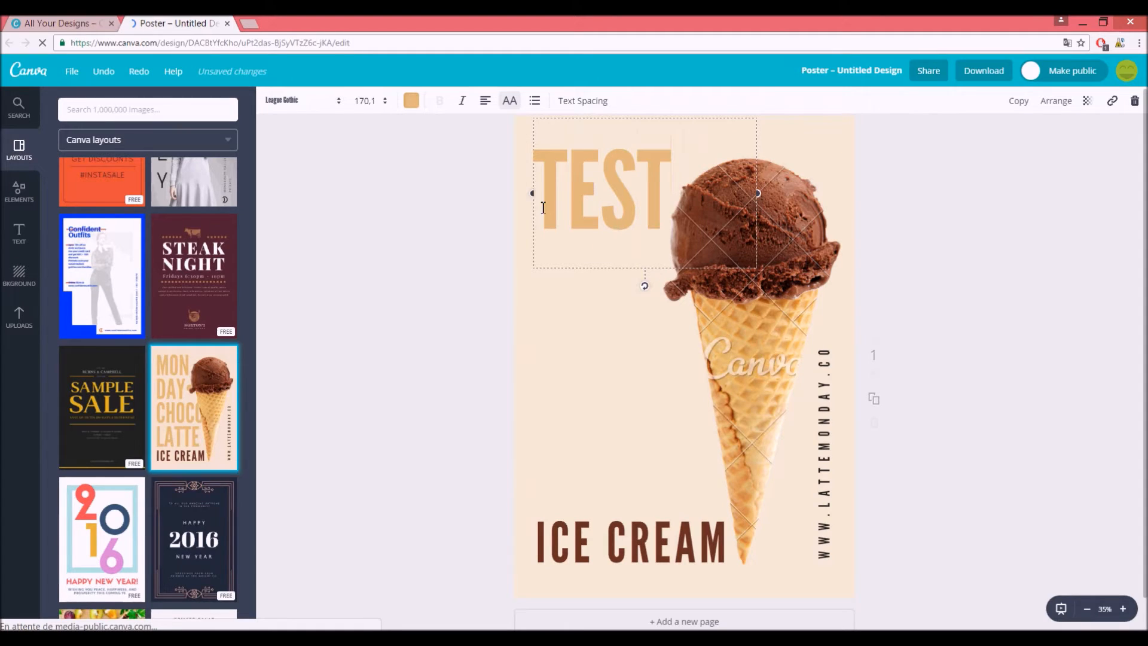
click(565, 468)
drag(739, 391, 731, 368)
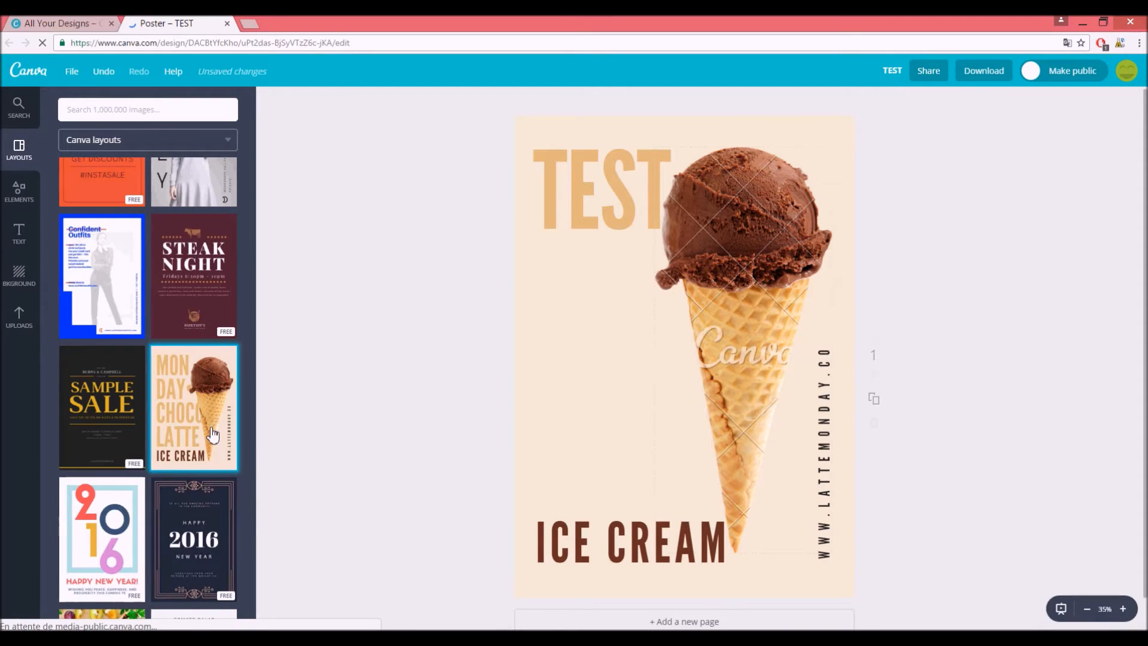
Step: Replace the poster's layout with the dark blue and orange "PLAY" conference layout from the Canva layouts
scroll(149, 460, down, 8)
scroll(148, 459, down, 15)
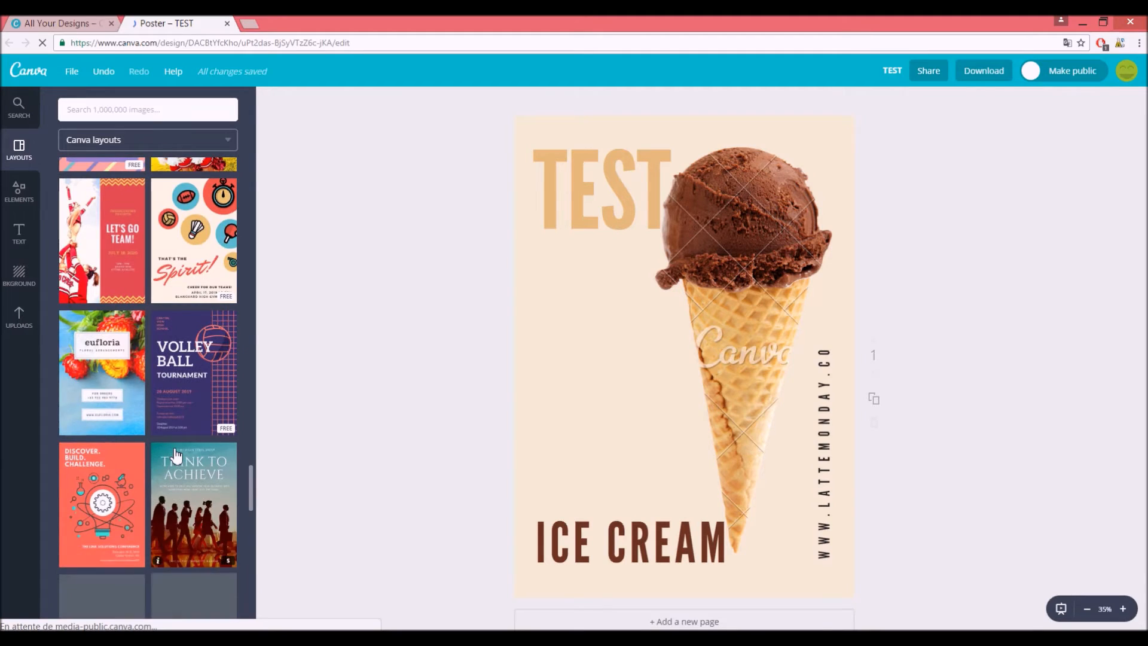
scroll(149, 454, down, 6)
scroll(177, 431, down, 2)
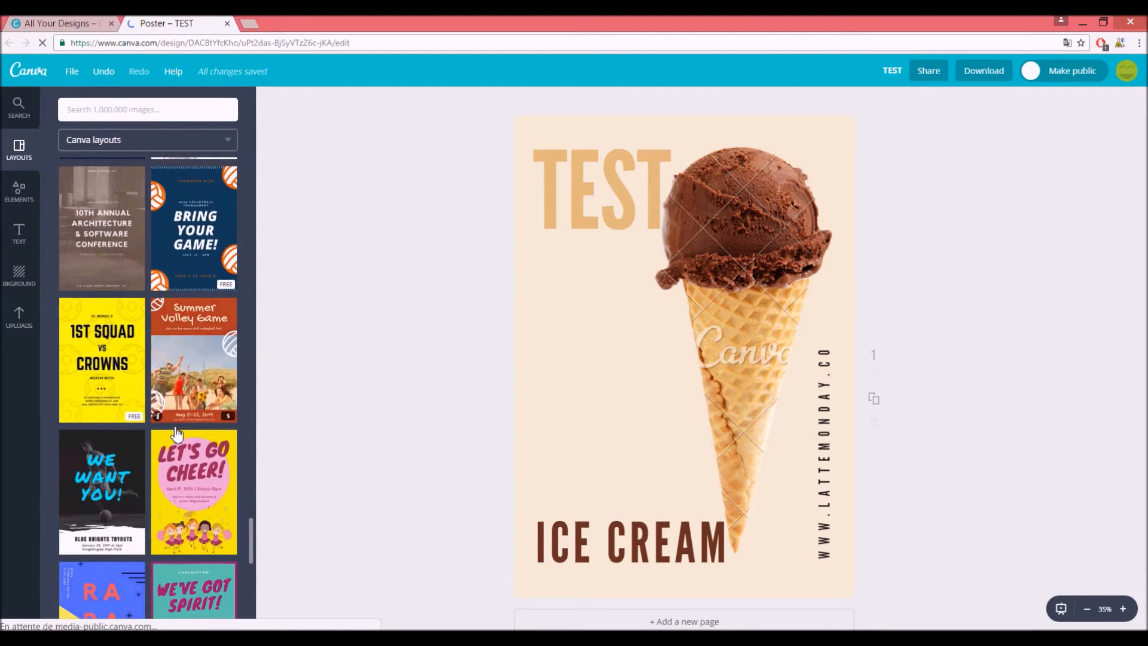
scroll(176, 431, down, 1)
scroll(174, 426, down, 10)
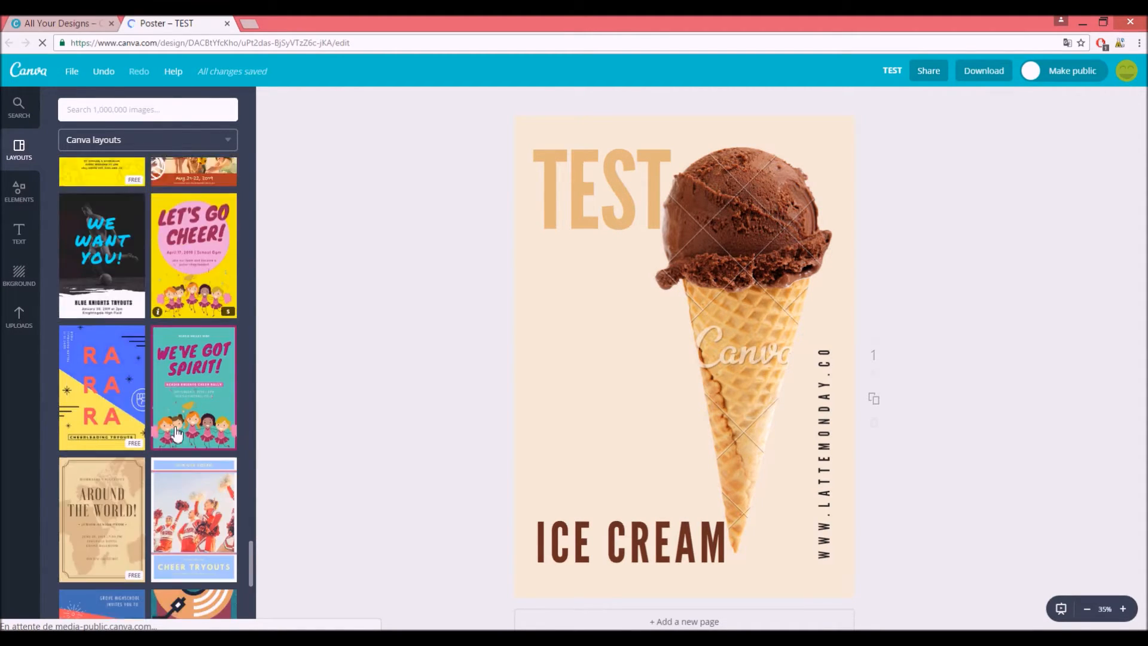
scroll(176, 432, down, 7)
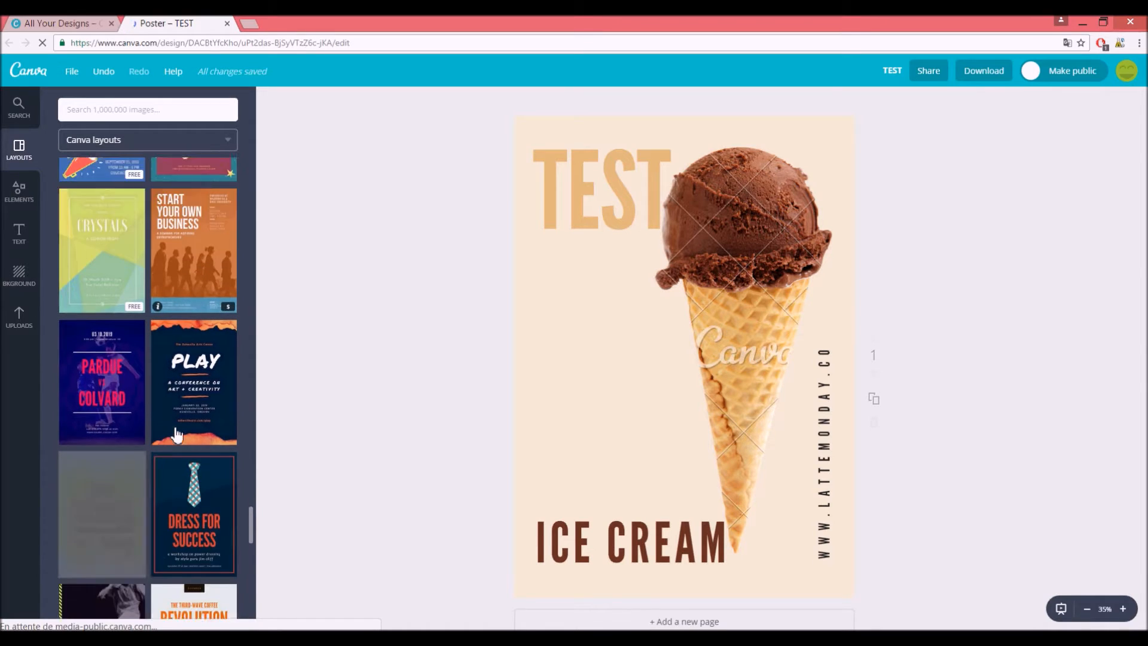
scroll(177, 433, down, 6)
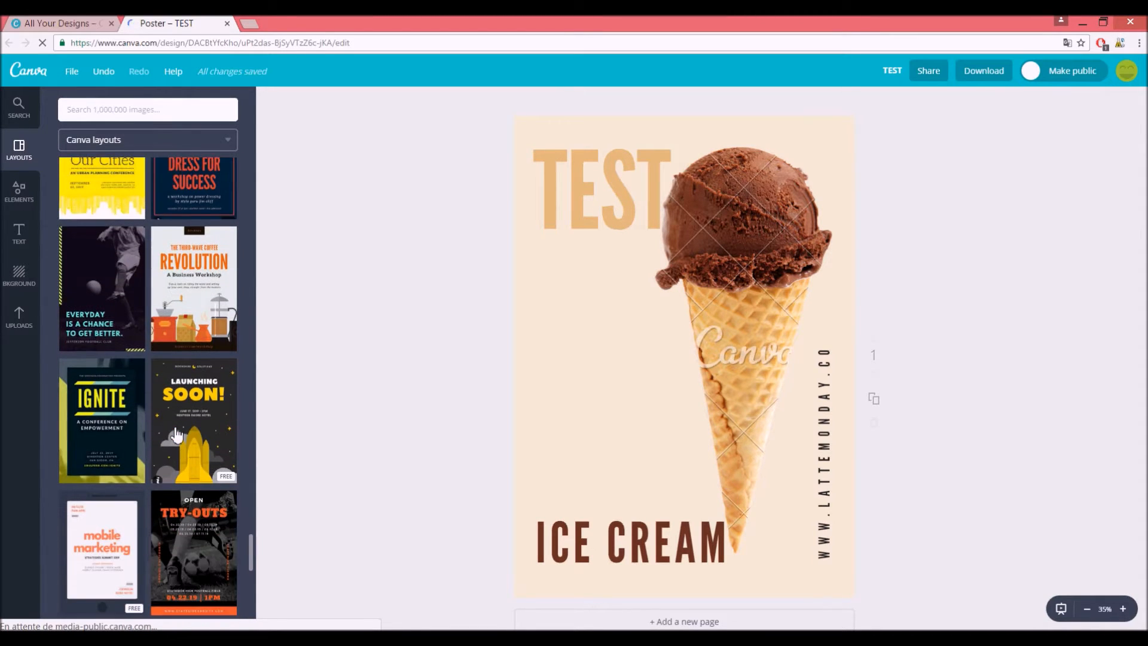
scroll(176, 433, up, 5)
scroll(177, 435, up, 6)
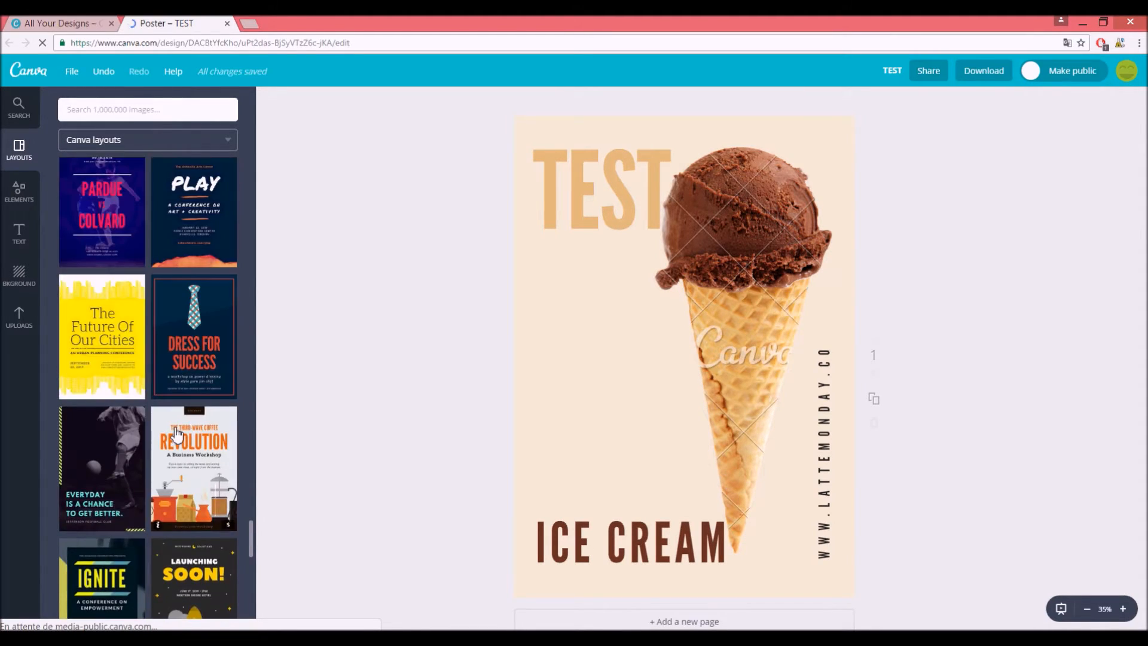
drag(177, 434, 630, 442)
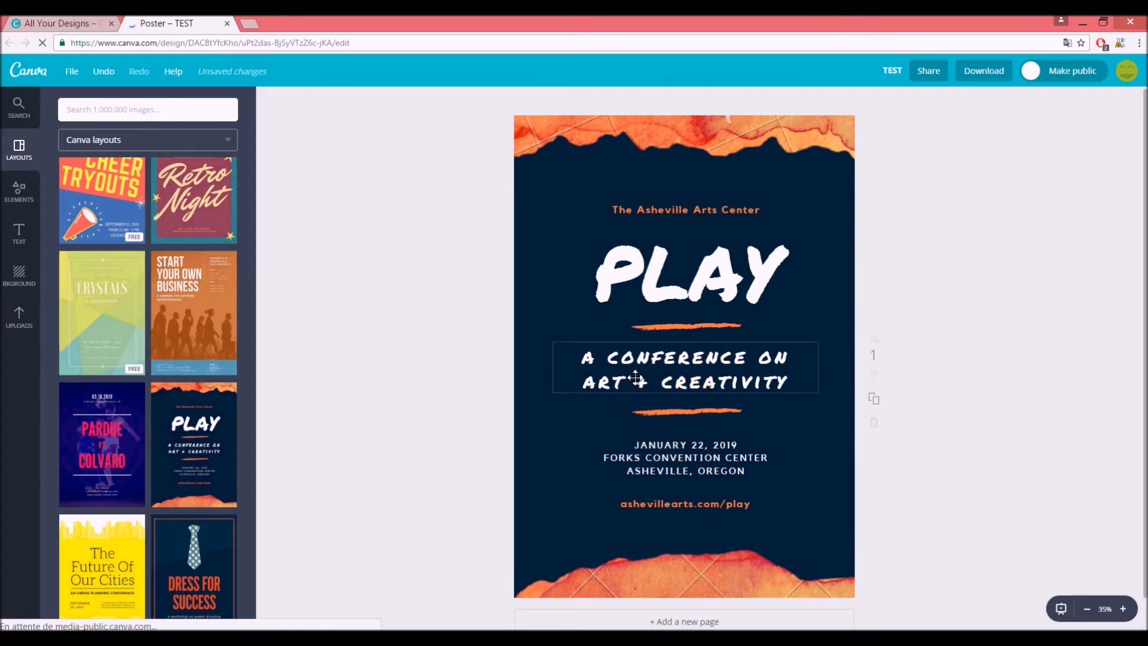
Step: Delete the "The Asheville Arts Center" line and the large "PLAY" title from the poster
click(752, 211)
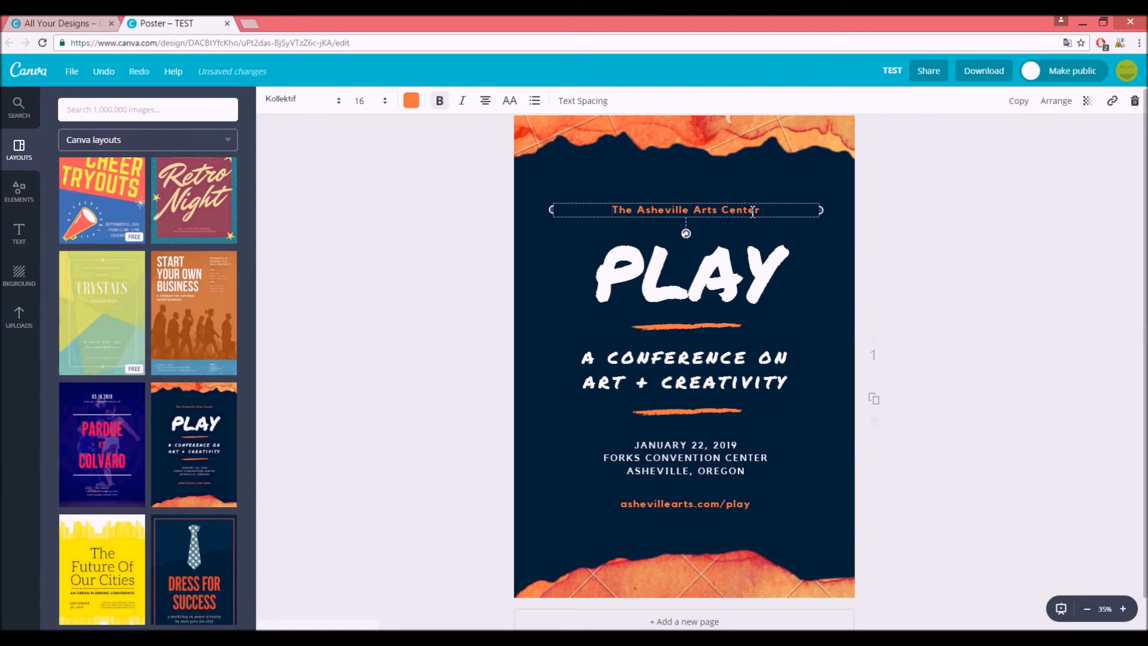
key(Delete)
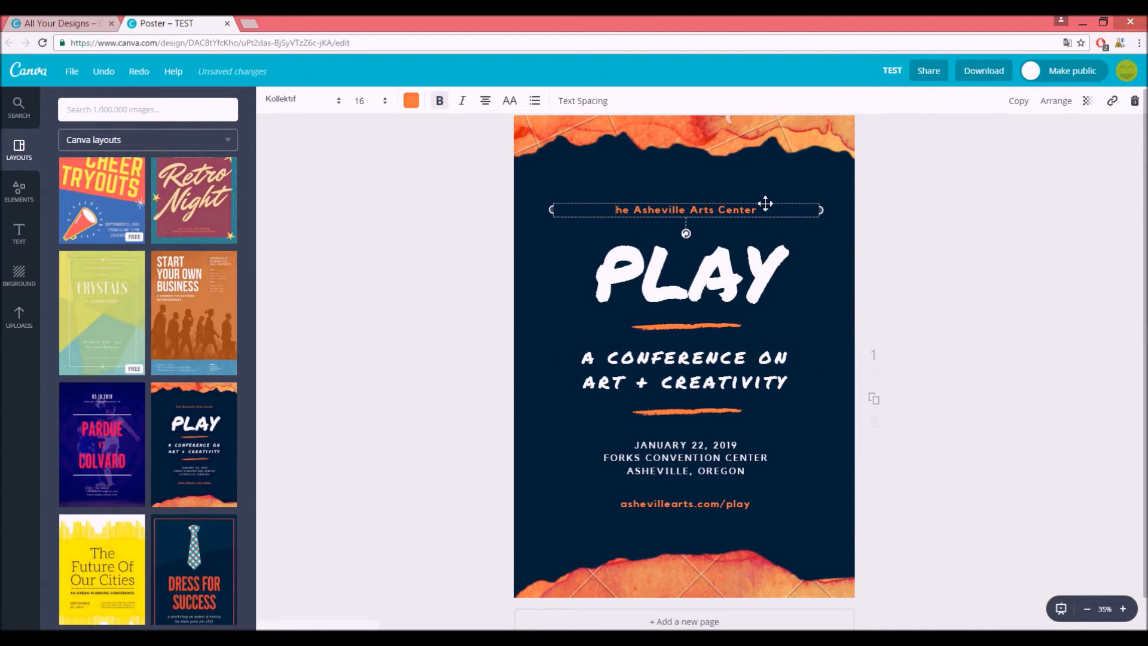
key(Delete)
click(748, 253)
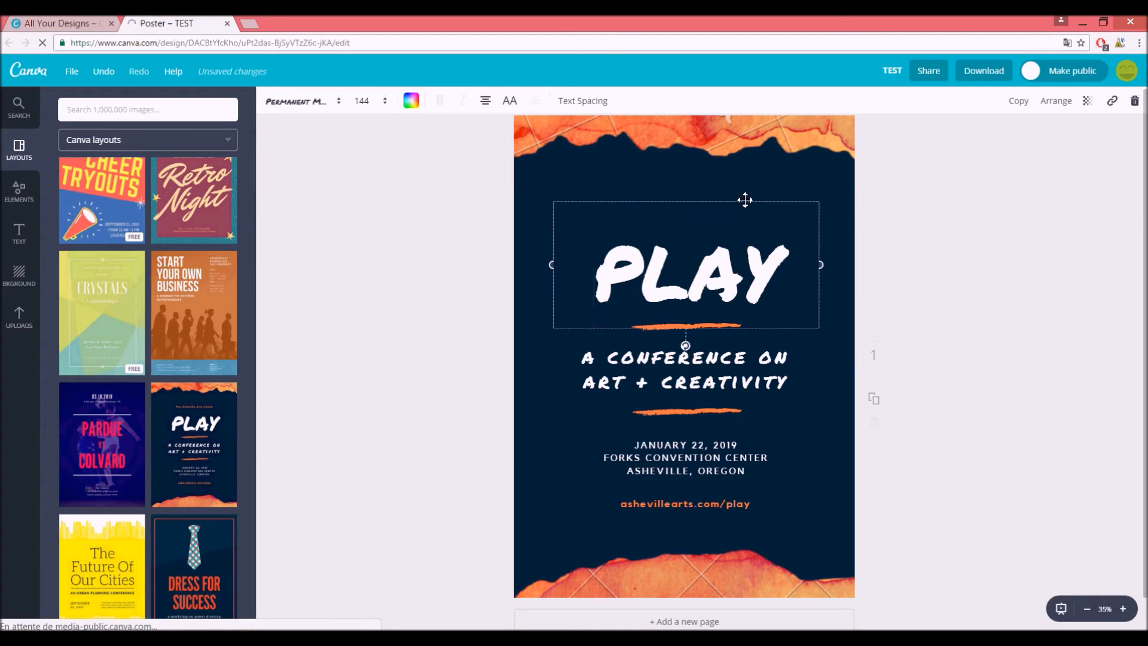
key(Delete)
Step: Delete the upper orange brush line and the "A CONFERENCE ON ART + CREATIVITY" text from the poster
click(652, 323)
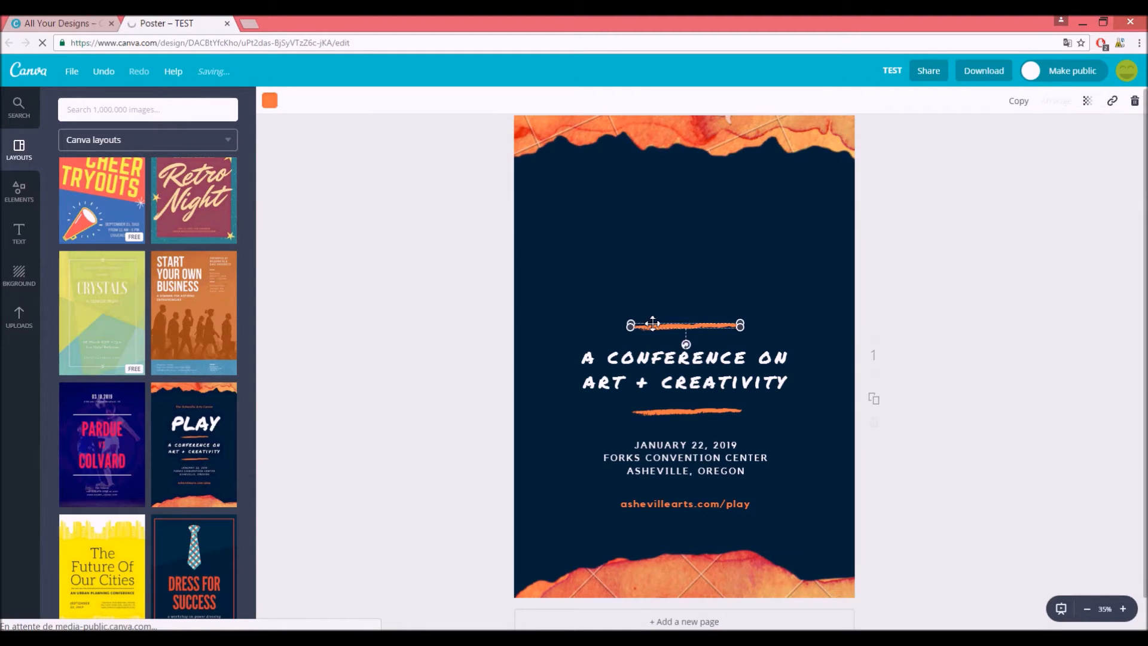
key(Delete)
click(662, 346)
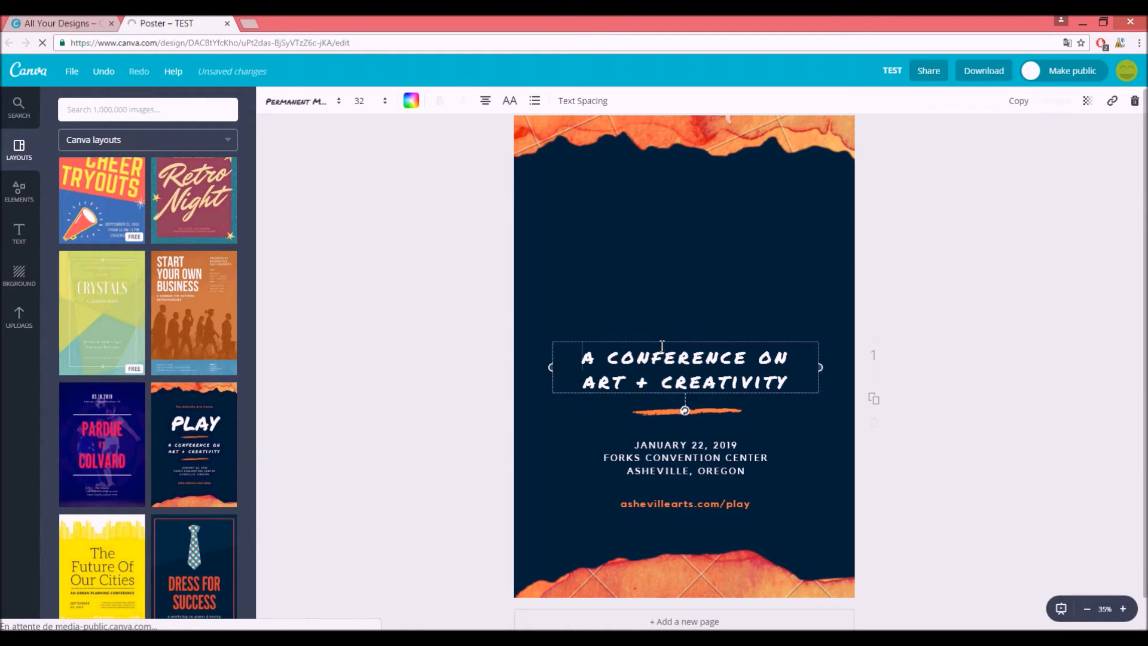
key(Delete)
Step: Delete the remaining orange brush line and all the event detail text below it, from the date to the website address
click(685, 406)
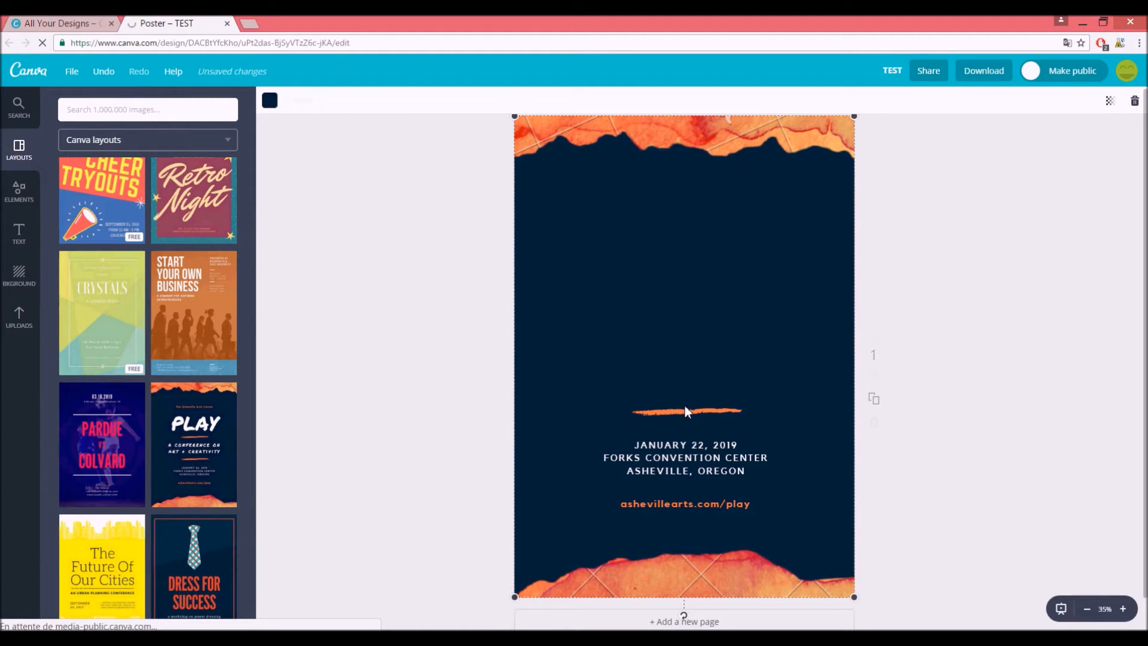
click(685, 409)
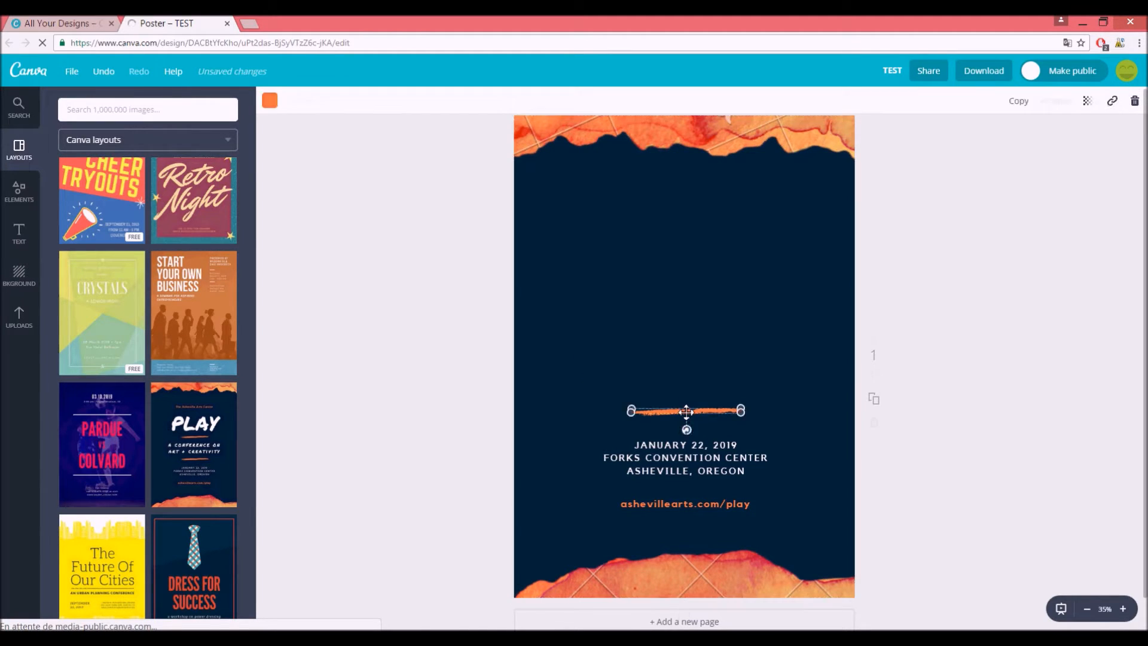
key(Delete)
click(684, 442)
key(Delete)
click(691, 502)
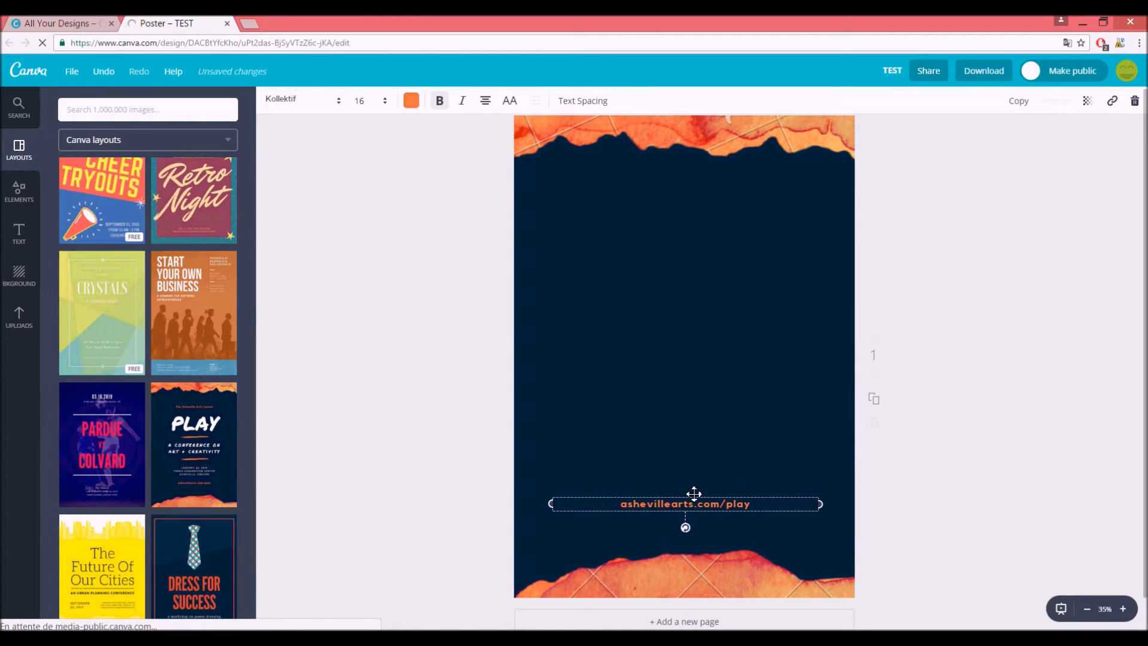
key(Delete)
Step: Browse further through the Canva layouts and check which other layout sources are offered
scroll(162, 512, down, 8)
scroll(156, 514, down, 10)
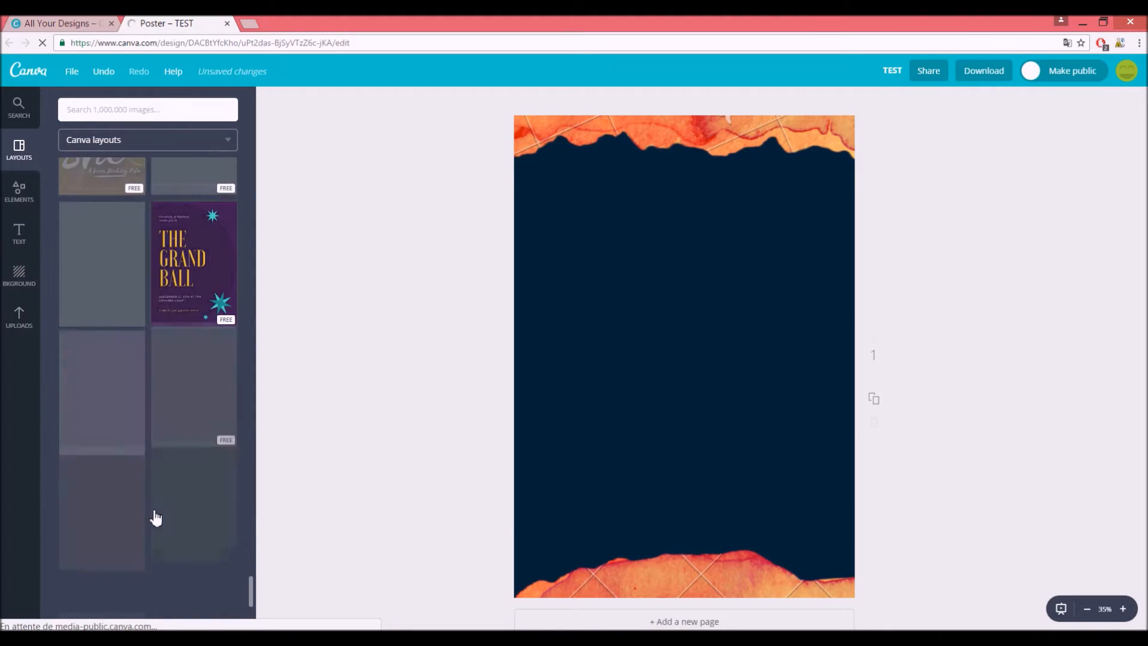
click(186, 146)
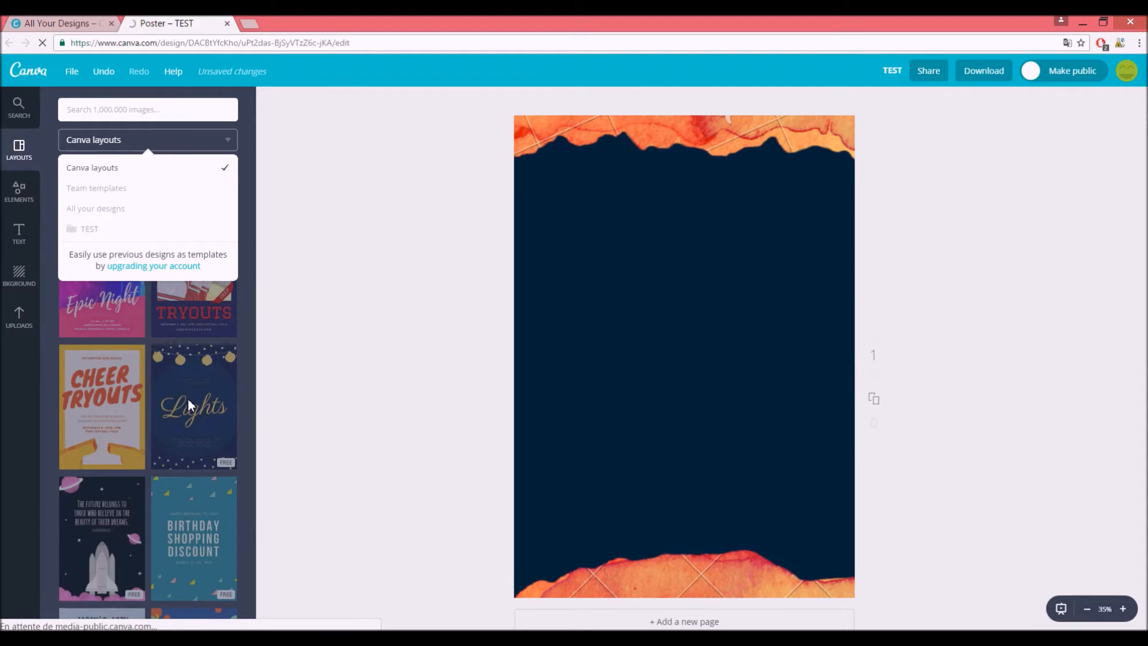
click(359, 376)
scroll(251, 389, down, 15)
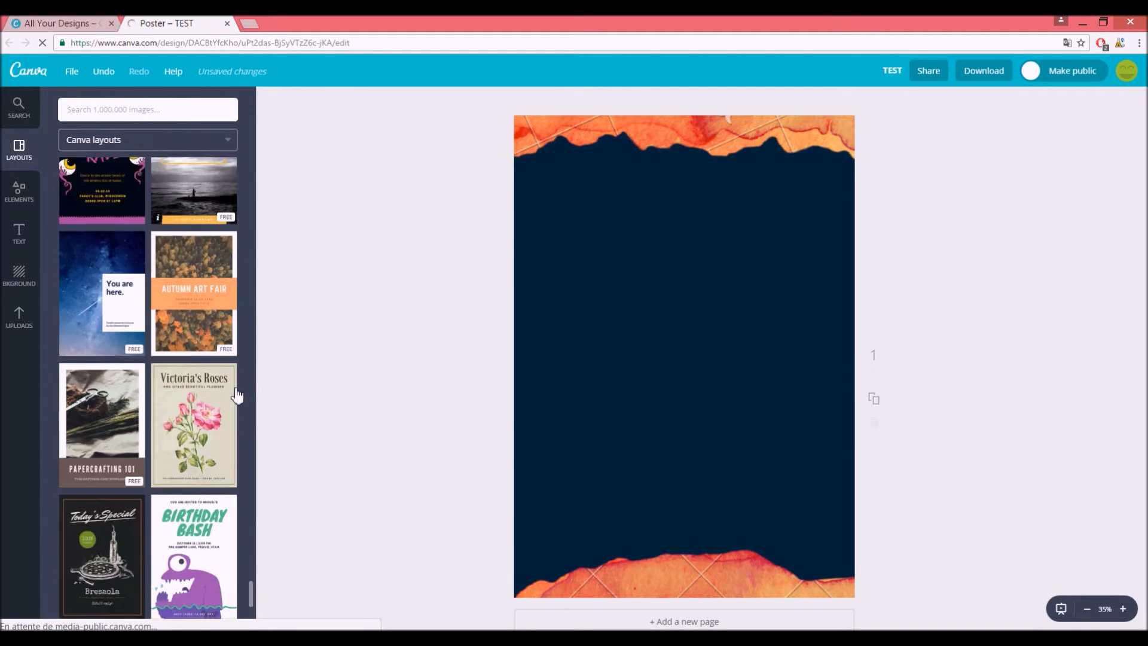
scroll(237, 396, down, 10)
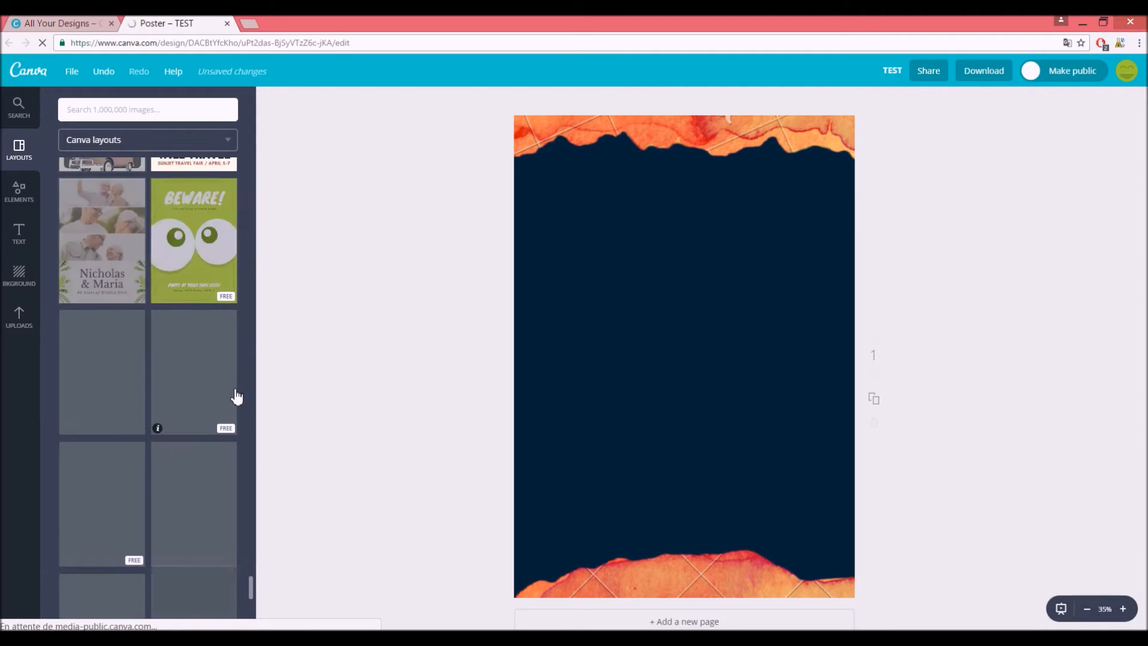
scroll(237, 396, down, 2)
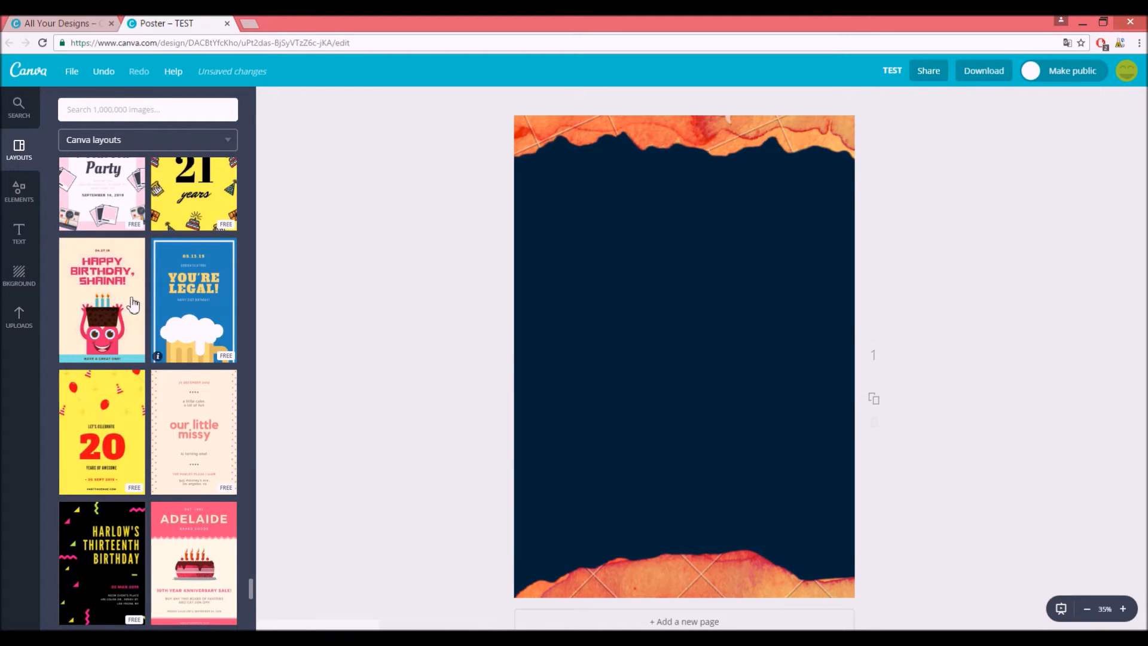
Step: Apply the free dark blue gradient background to the poster
click(24, 276)
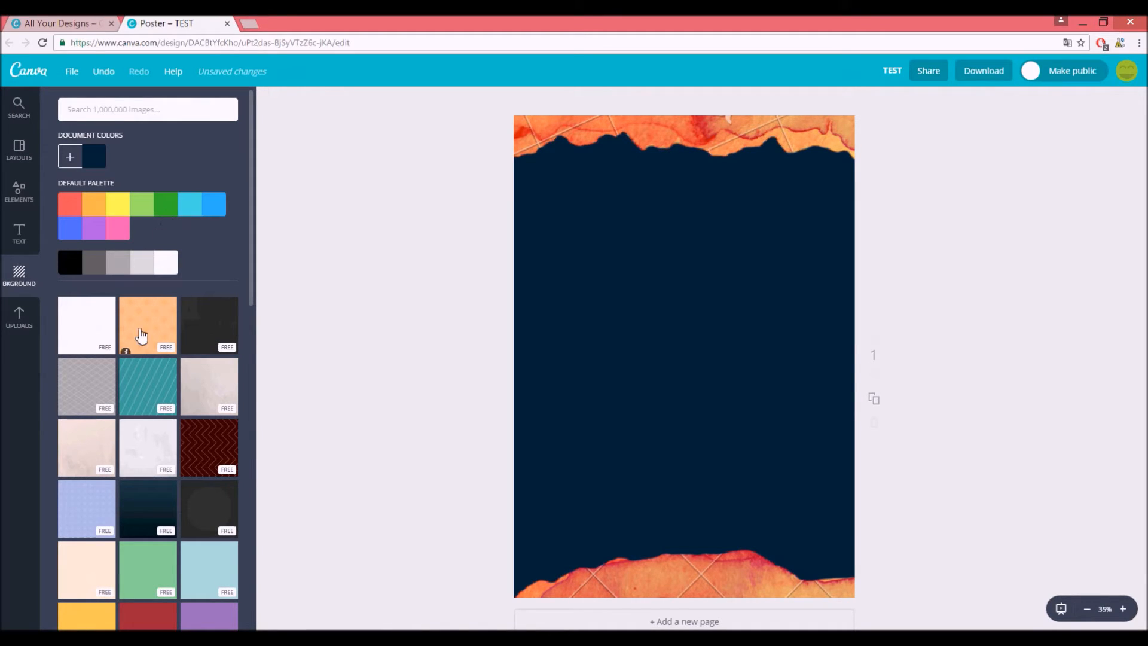
scroll(144, 338, down, 7)
scroll(144, 355, up, 5)
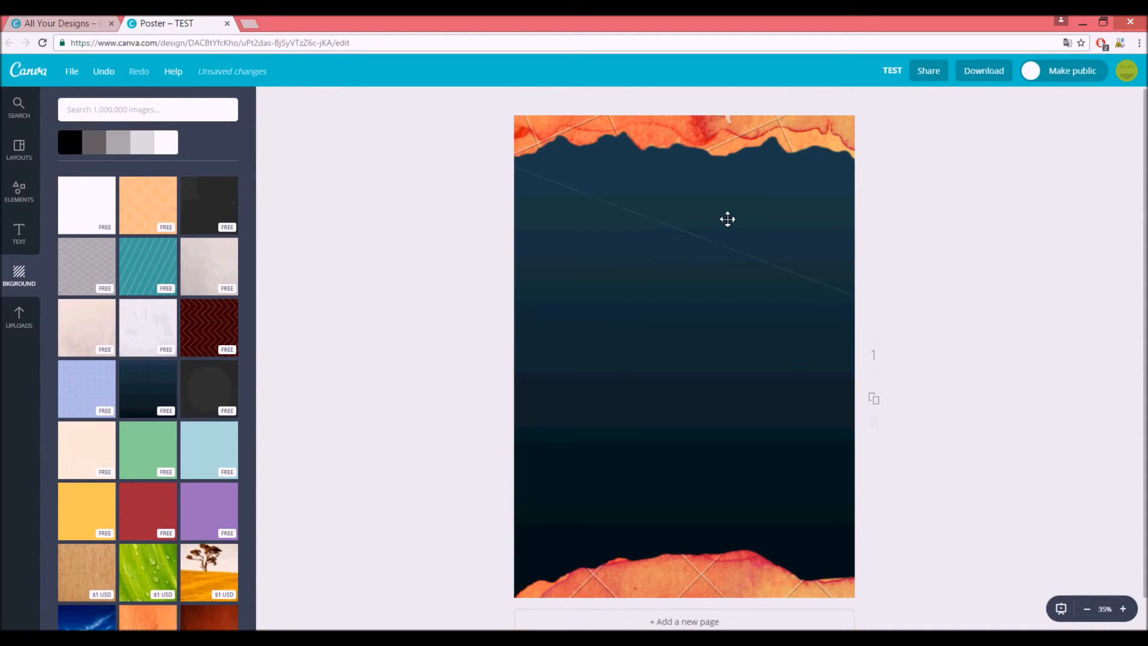
Step: Delete both orange torn-paper images from the poster's edges and apply the free dark grey background with concentric circles
click(698, 129)
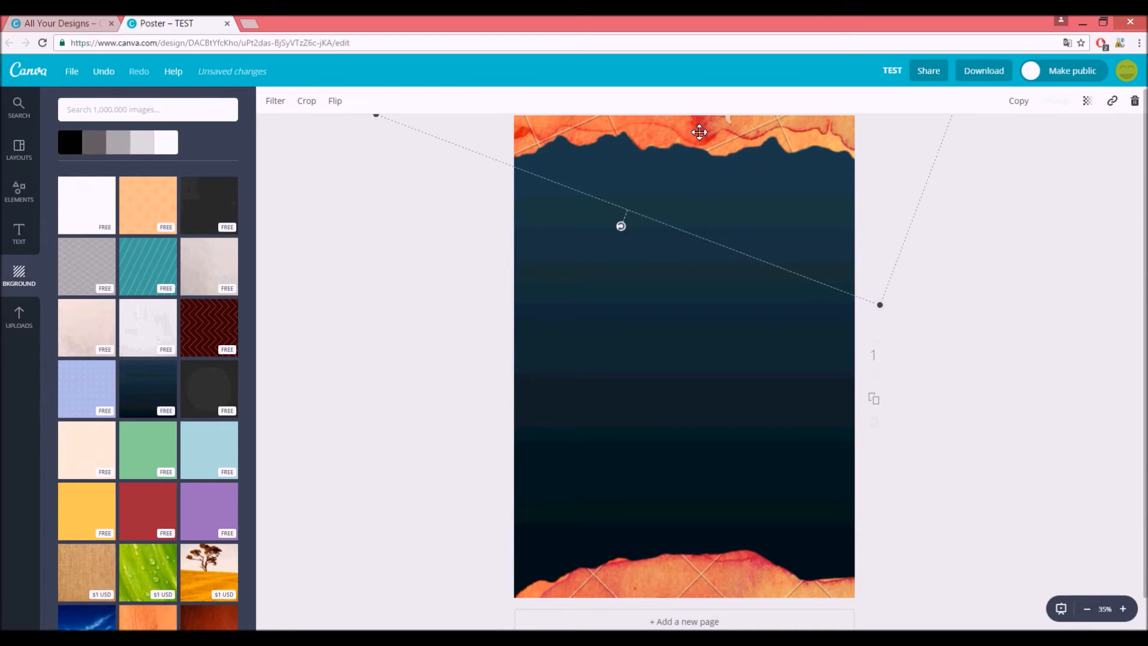
key(Delete)
click(695, 549)
key(Delete)
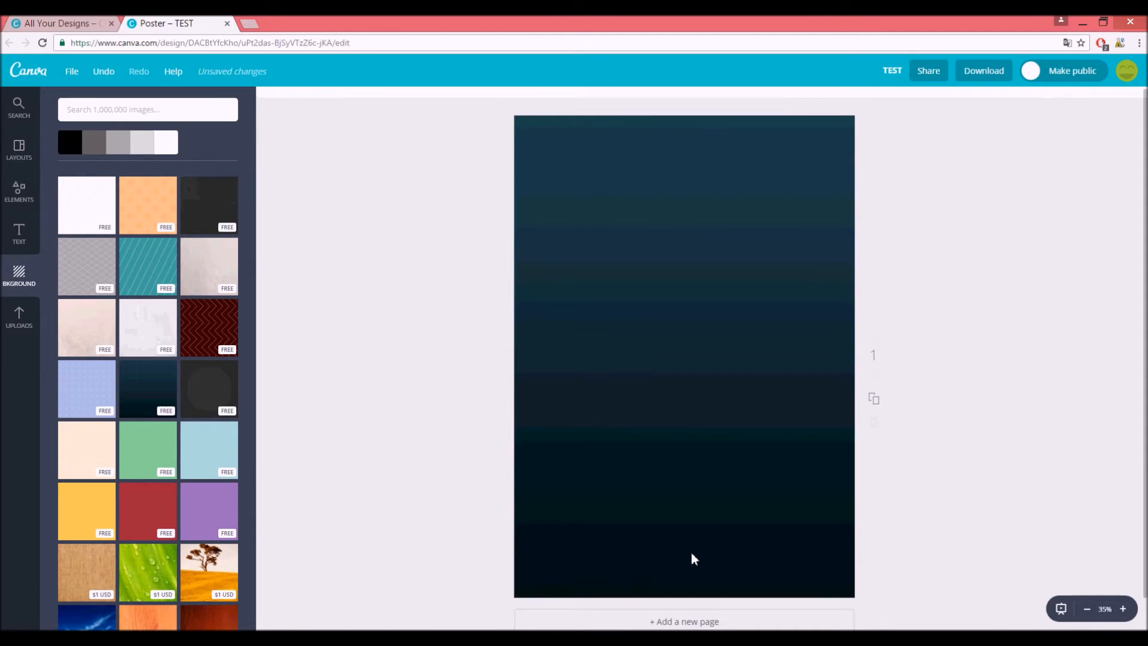
drag(221, 389, 647, 393)
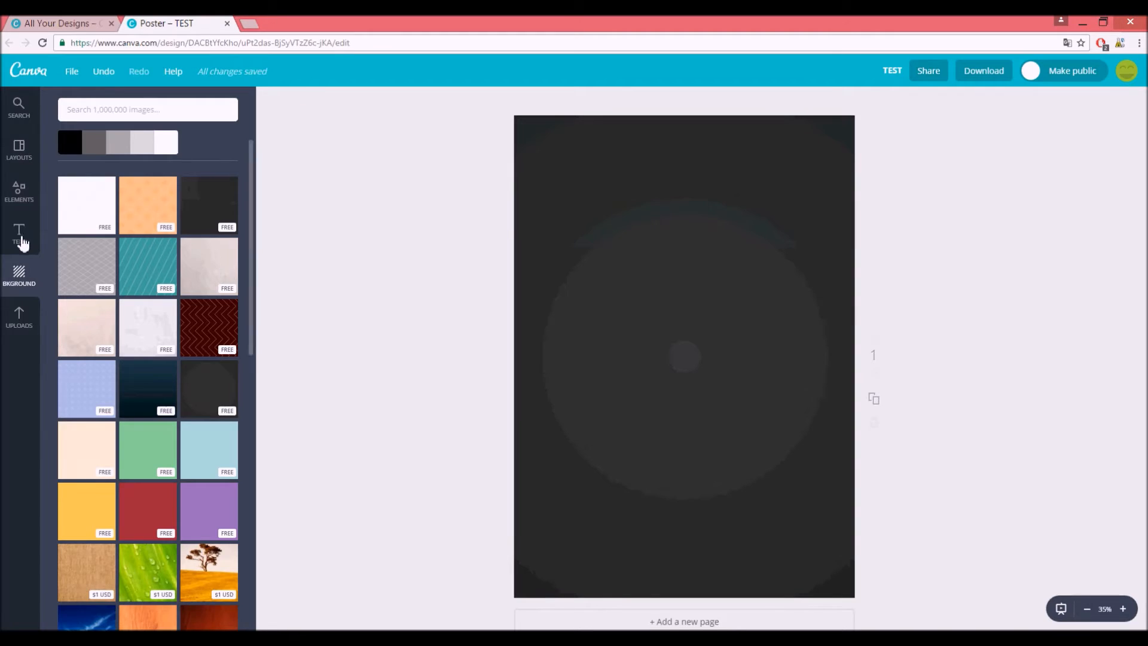
Step: Add the white "NEAPOLITAN DESSERTS" text block, shrunk to a small square and centred near the poster's top edge
click(19, 235)
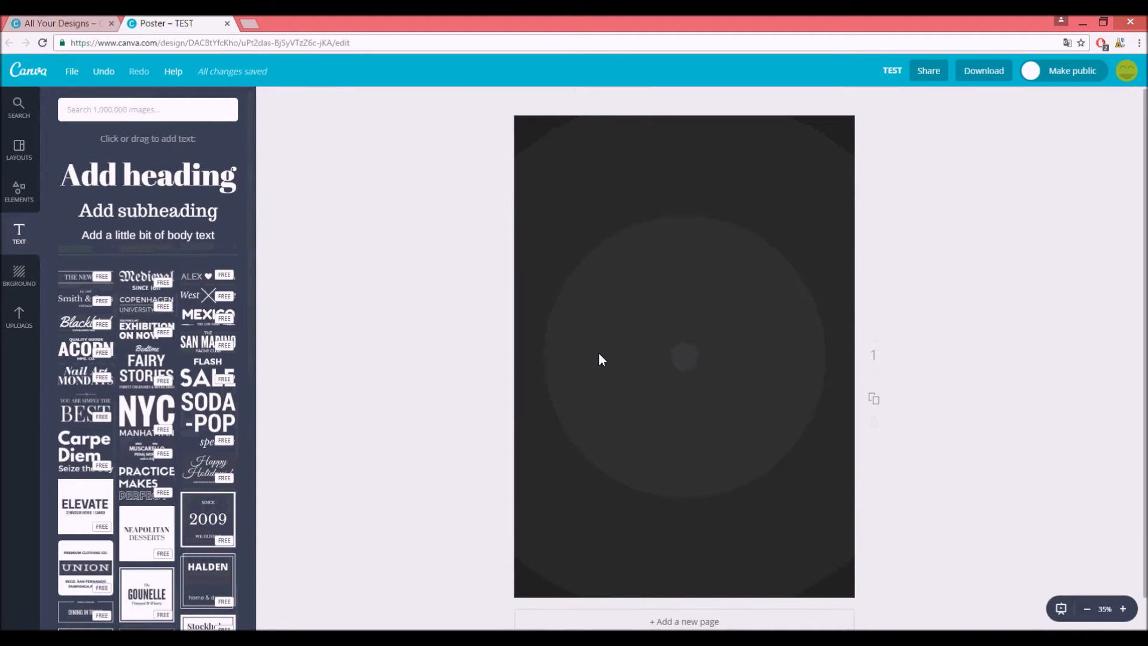
scroll(184, 385, down, 10)
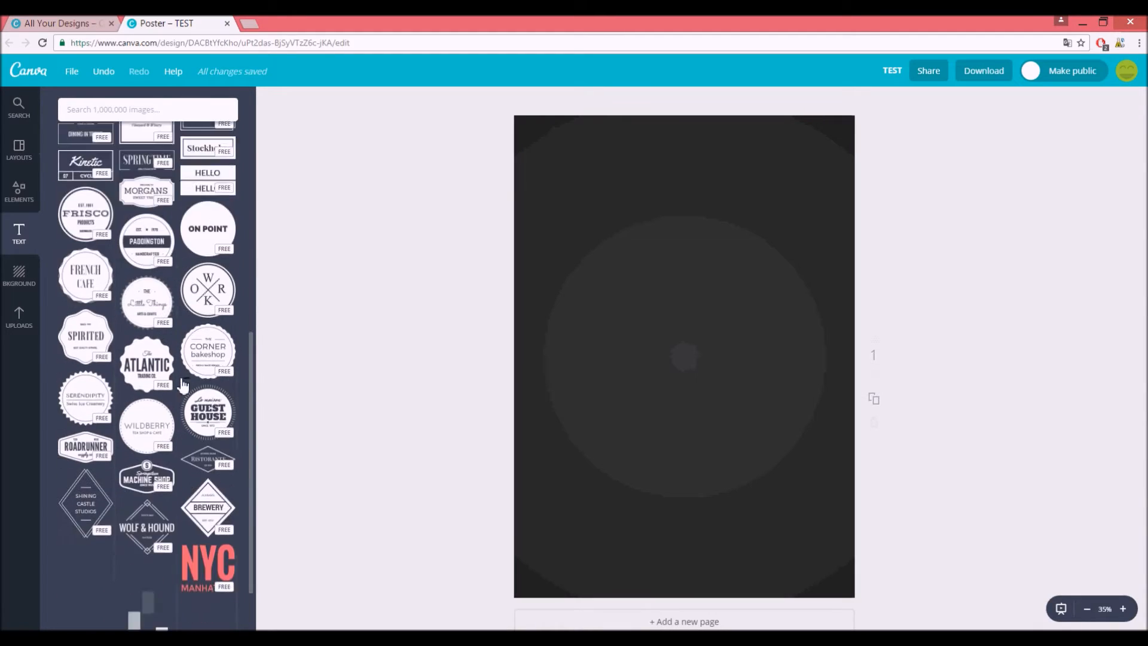
scroll(184, 385, down, 3)
scroll(181, 381, down, 5)
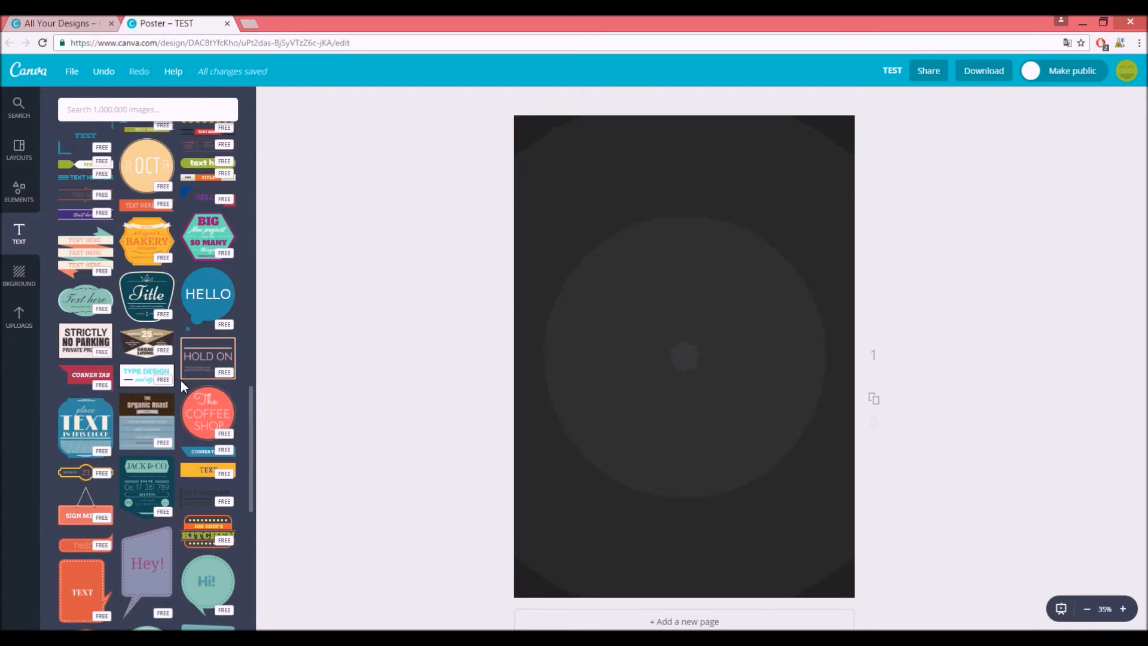
scroll(181, 382, up, 10)
scroll(183, 387, up, 10)
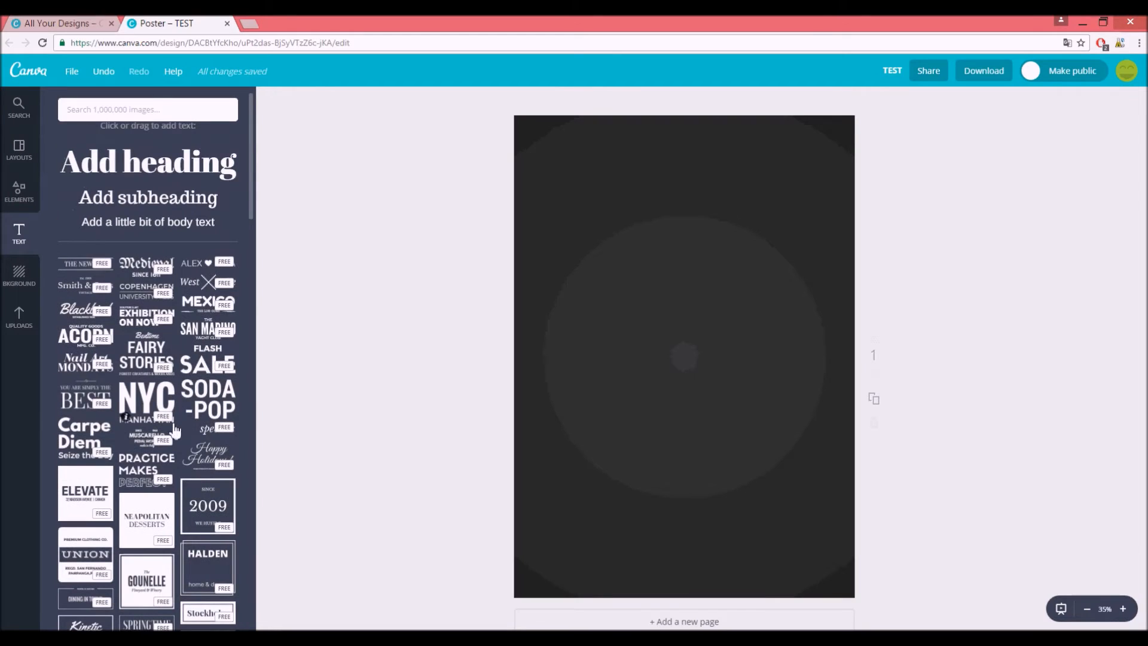
click(157, 504)
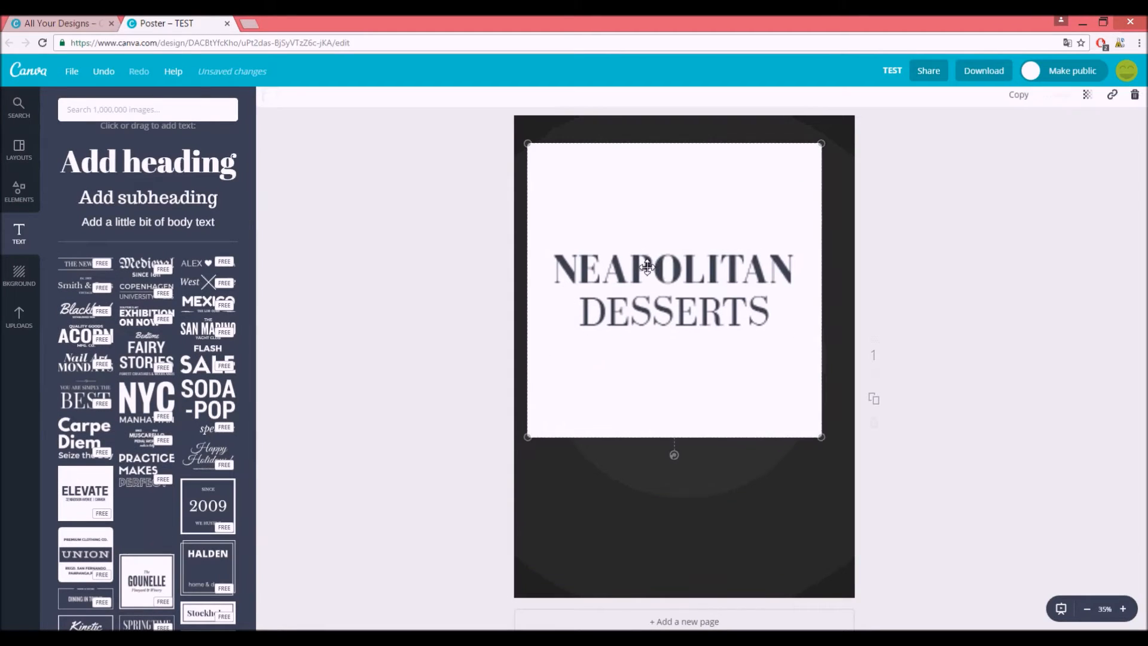
drag(528, 144, 632, 248)
drag(609, 287, 676, 154)
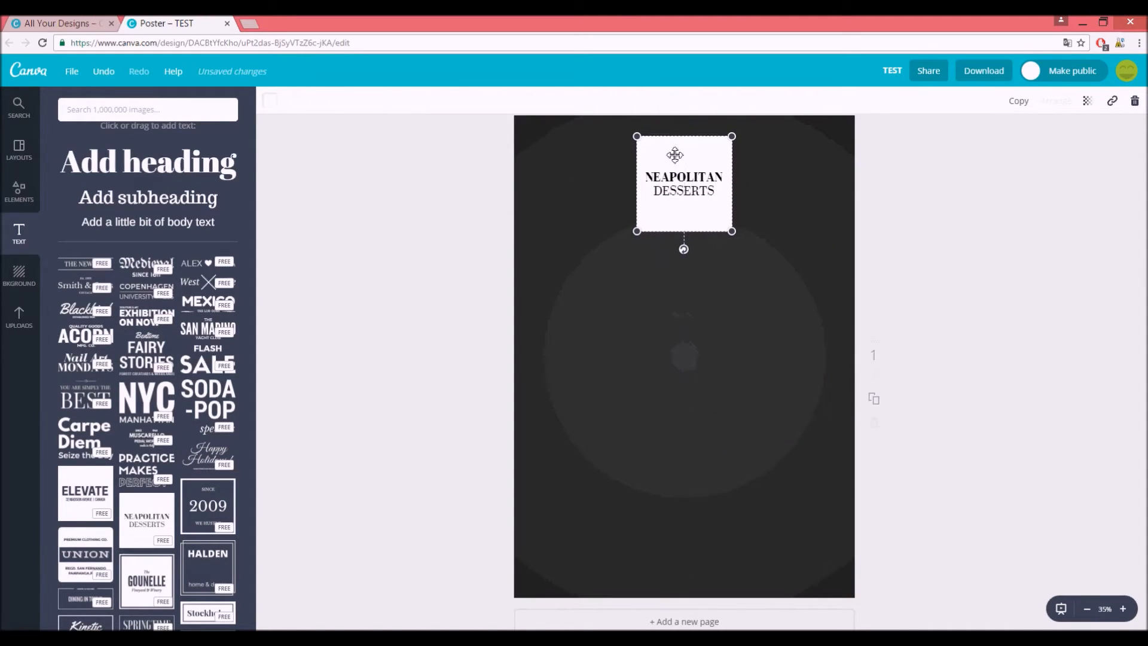
Step: Change the text block's wording from "NEAPOLITAN" to "TEST" and from "DESSERTS" to "SE0X94"
double_click(704, 189)
double_click(707, 172)
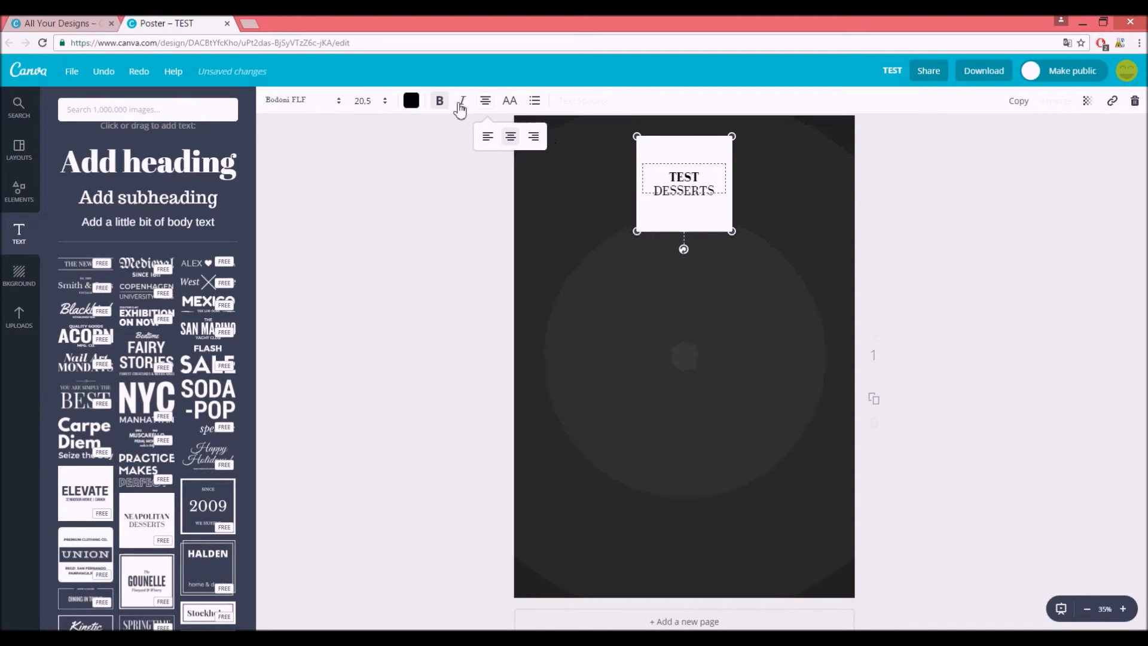
click(412, 101)
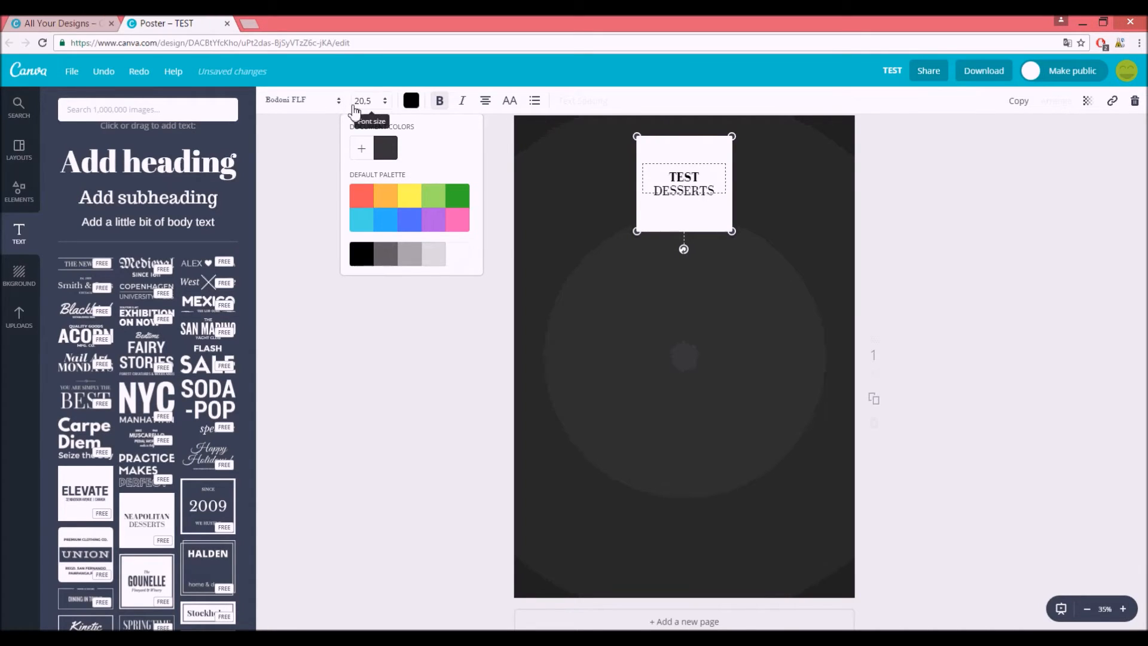
double_click(673, 204)
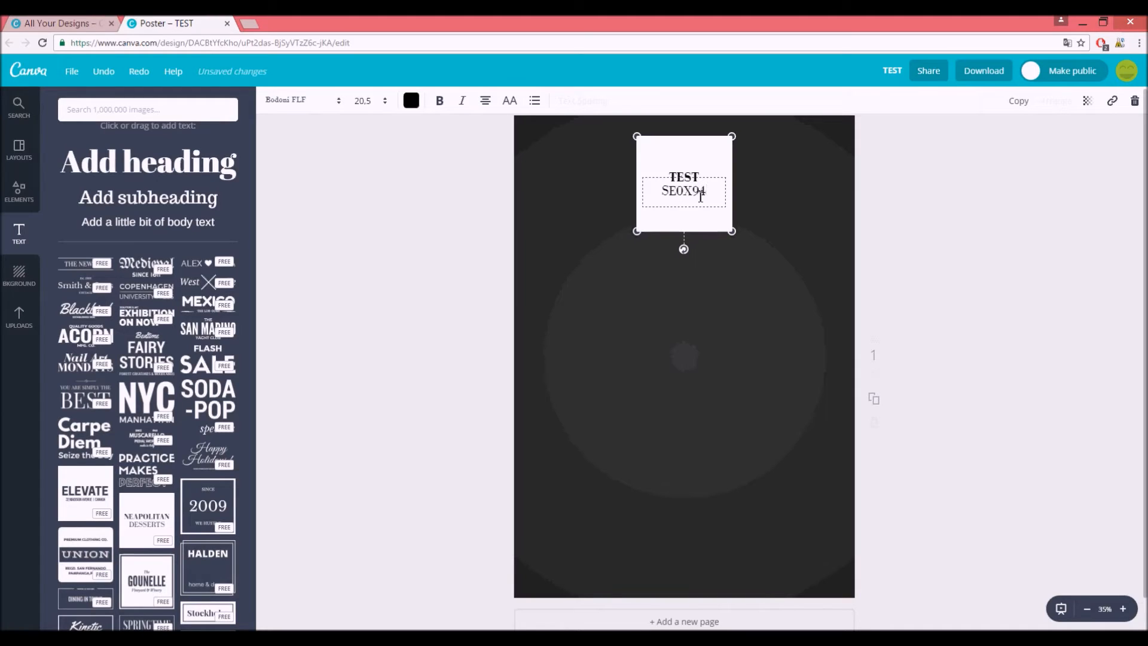
click(727, 309)
Step: Move the white text block slightly up, closer to the poster's top edge, and deselect it
click(700, 228)
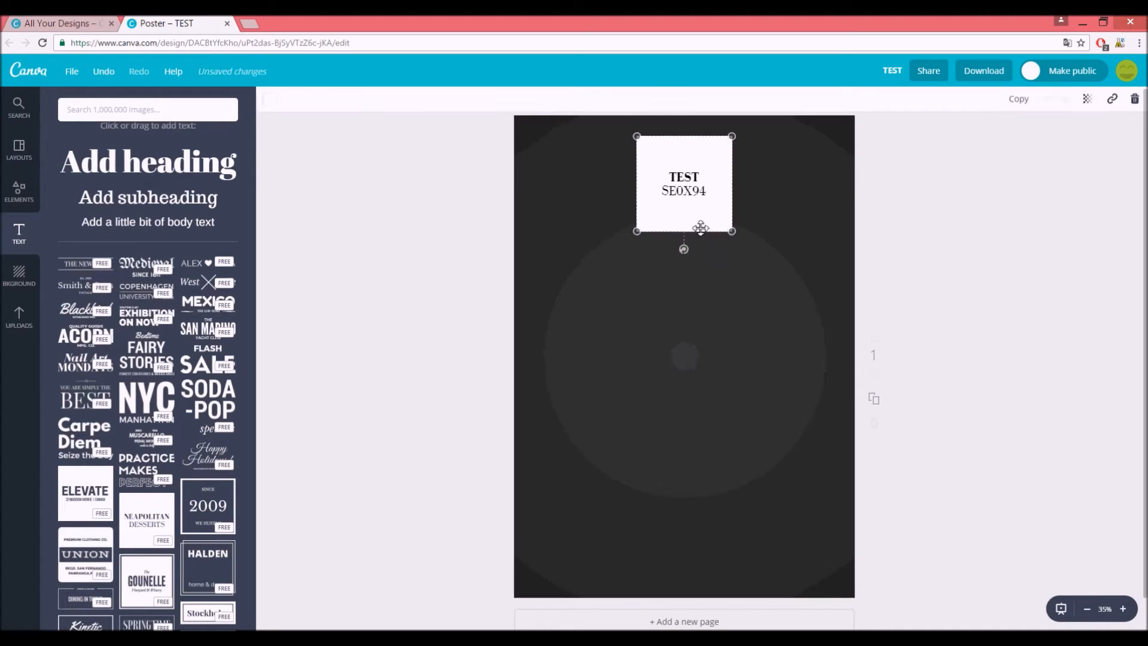
mouse_move(673, 220)
mouse_down()
mouse_move(625, 258)
mouse_move(669, 250)
mouse_move(687, 199)
mouse_move(677, 222)
mouse_move(689, 224)
mouse_move(685, 203)
mouse_move(675, 211)
mouse_up()
click(620, 313)
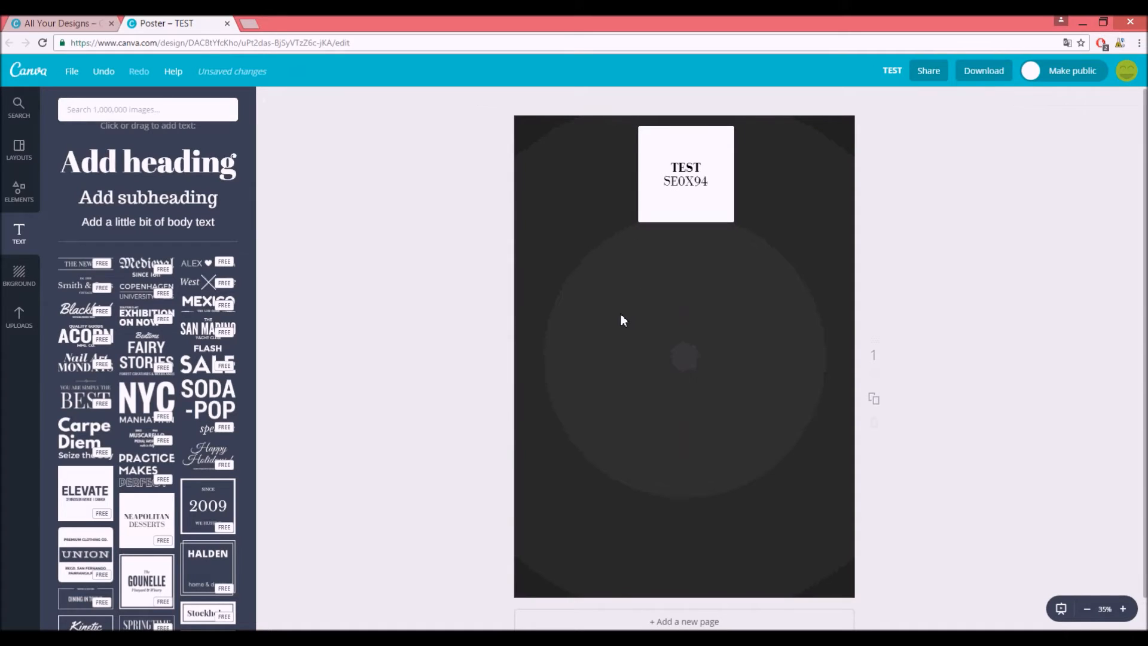
Step: Look through the free illustrations and the ready-made text badges and ribbons among the design elements
click(20, 204)
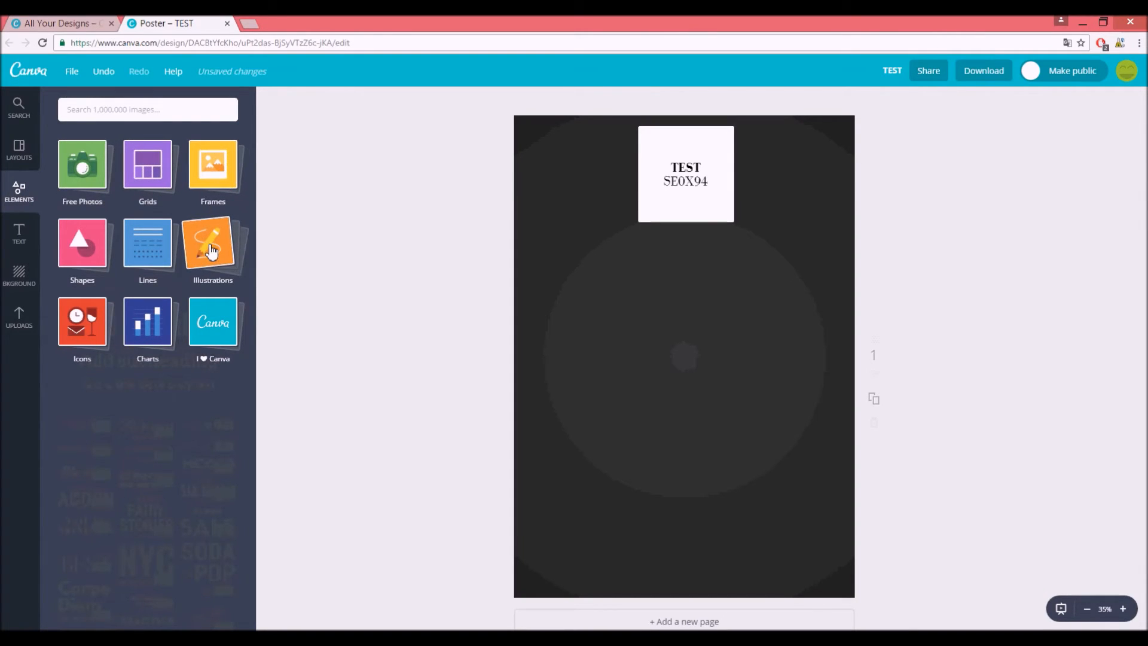
click(211, 252)
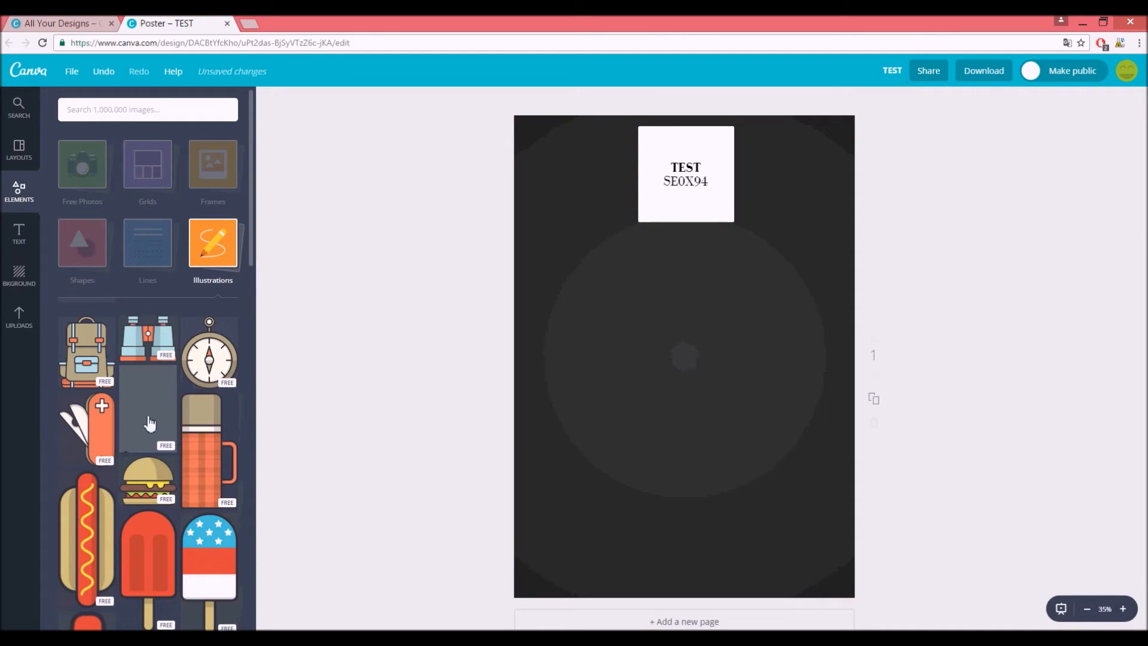
scroll(179, 442, down, 1)
scroll(189, 452, down, 4)
scroll(227, 368, up, 4)
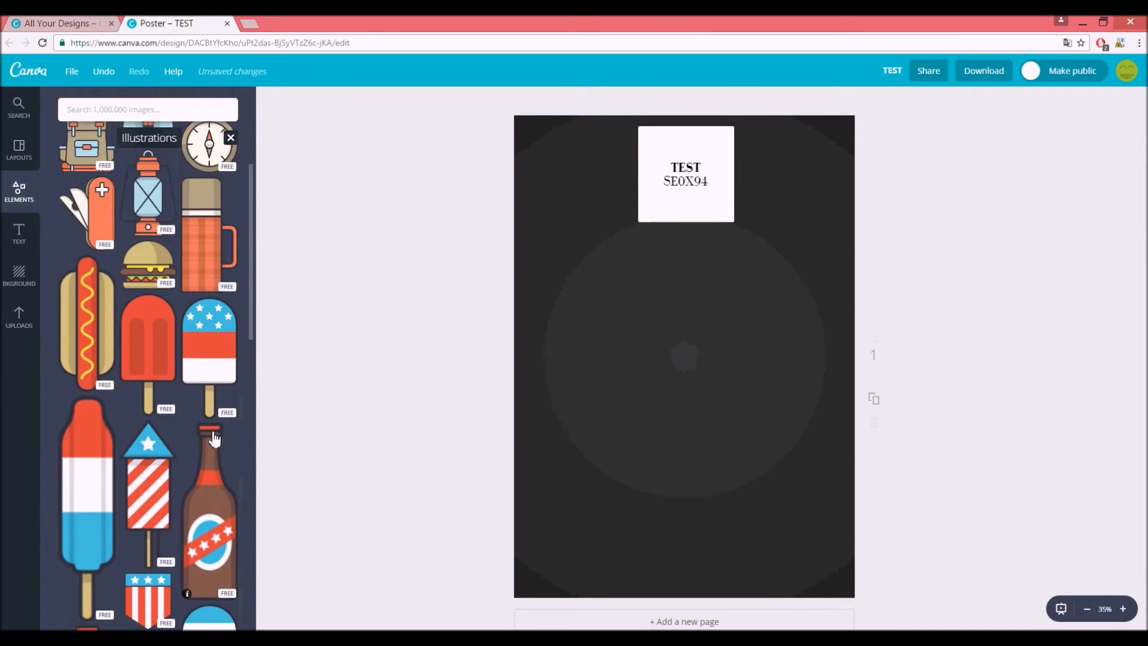
click(158, 209)
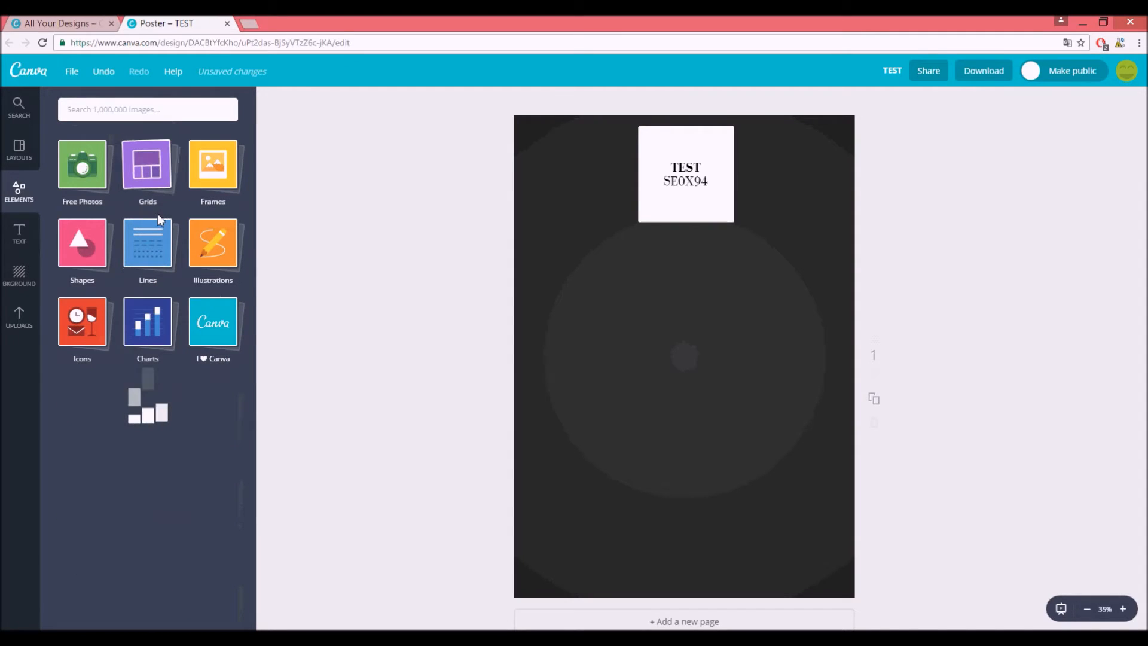
scroll(166, 535, down, 4)
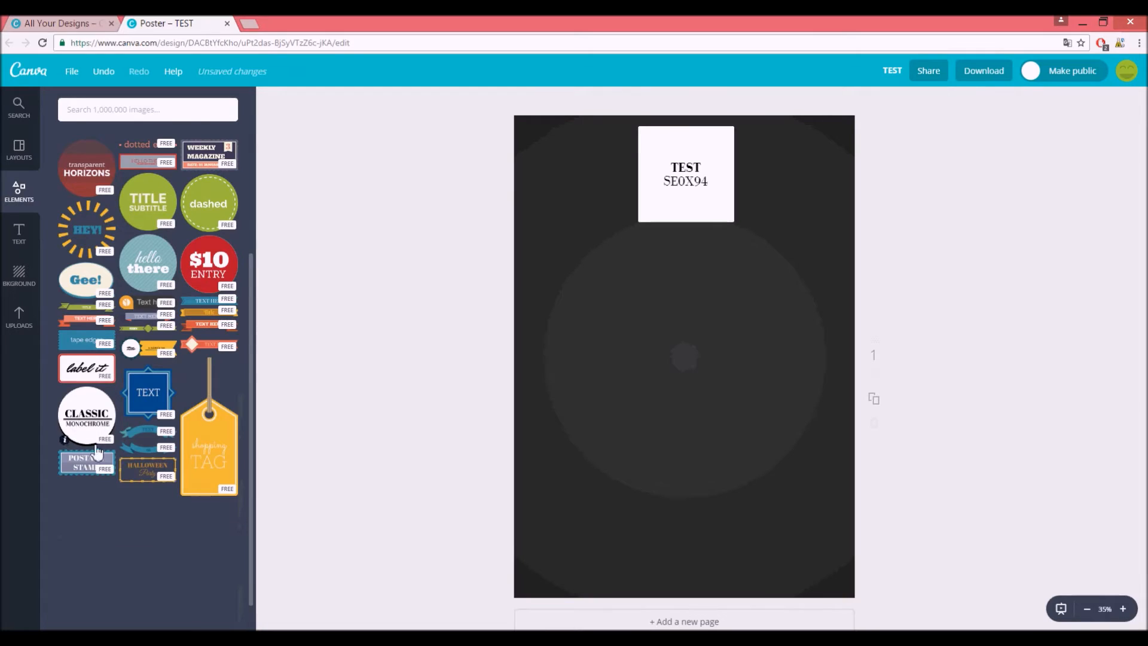
scroll(80, 429, up, 4)
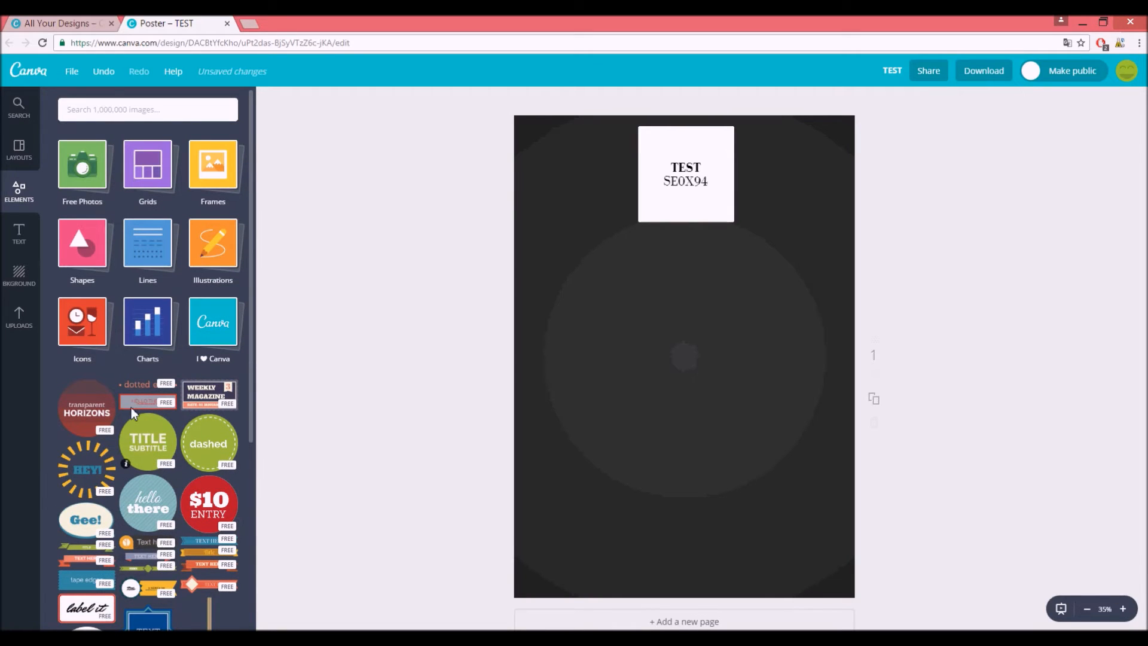
Step: Add the orange factory icon with one striped chimney, shrunk small and placed near the poster's left edge below the text block
click(96, 338)
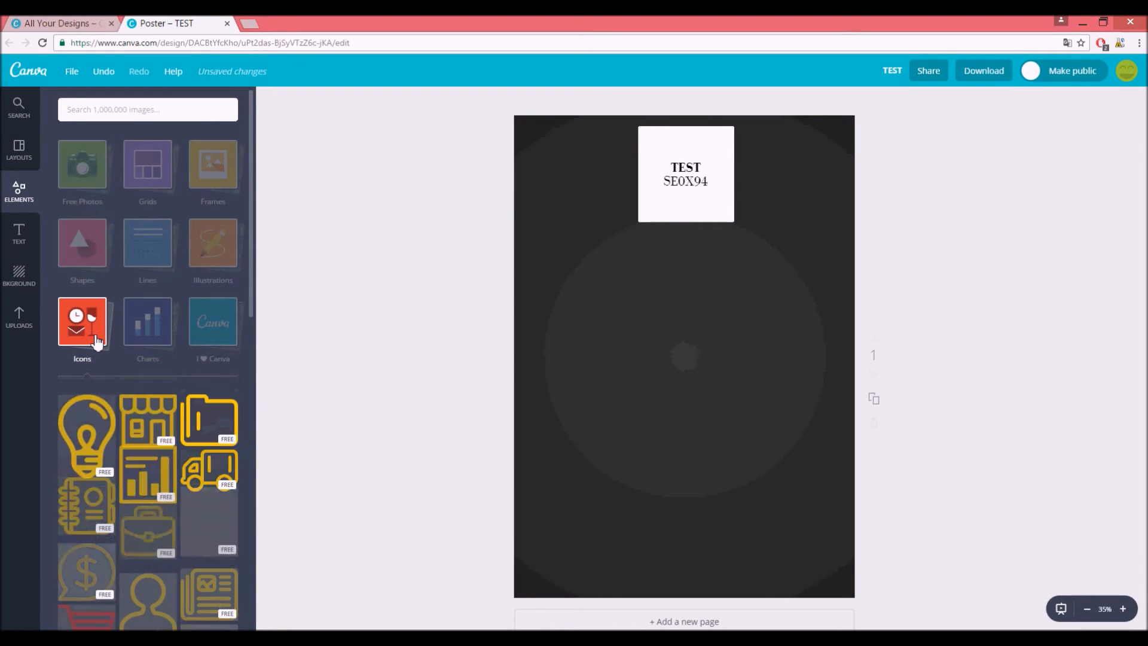
scroll(151, 519, down, 12)
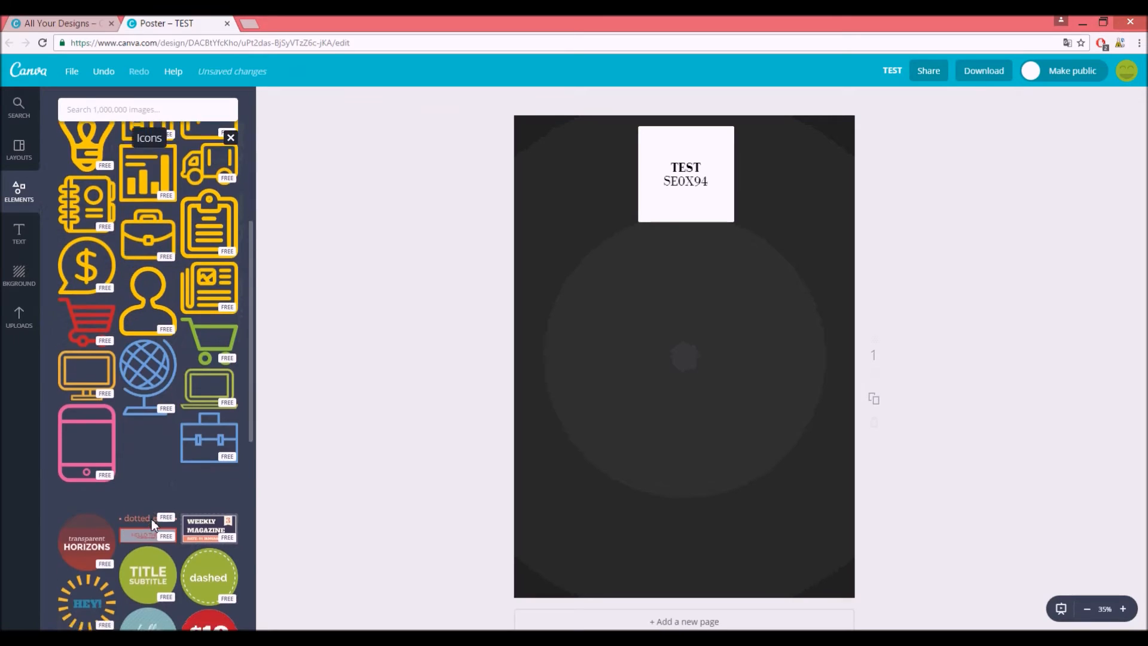
scroll(154, 525, down, 12)
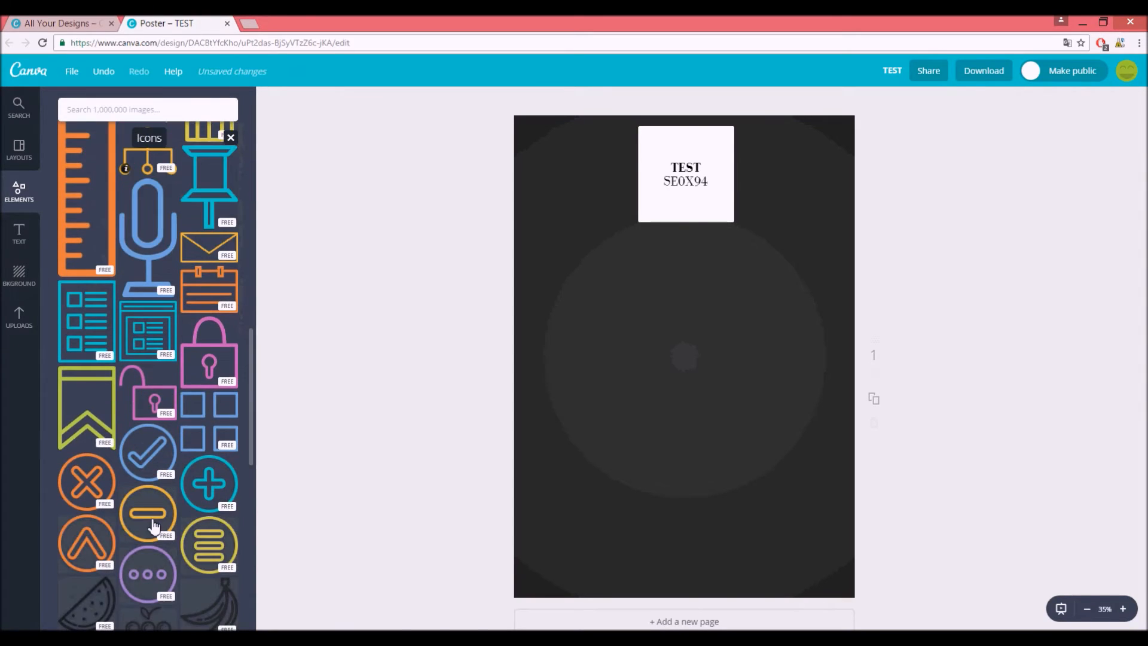
scroll(154, 526, down, 12)
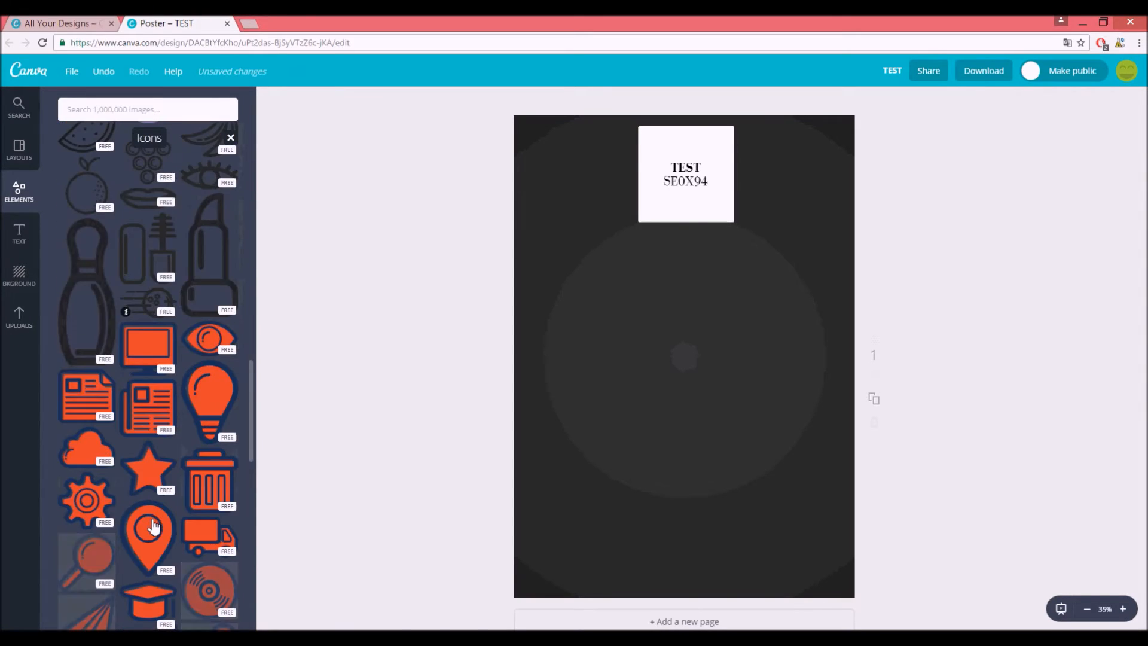
scroll(153, 526, down, 8)
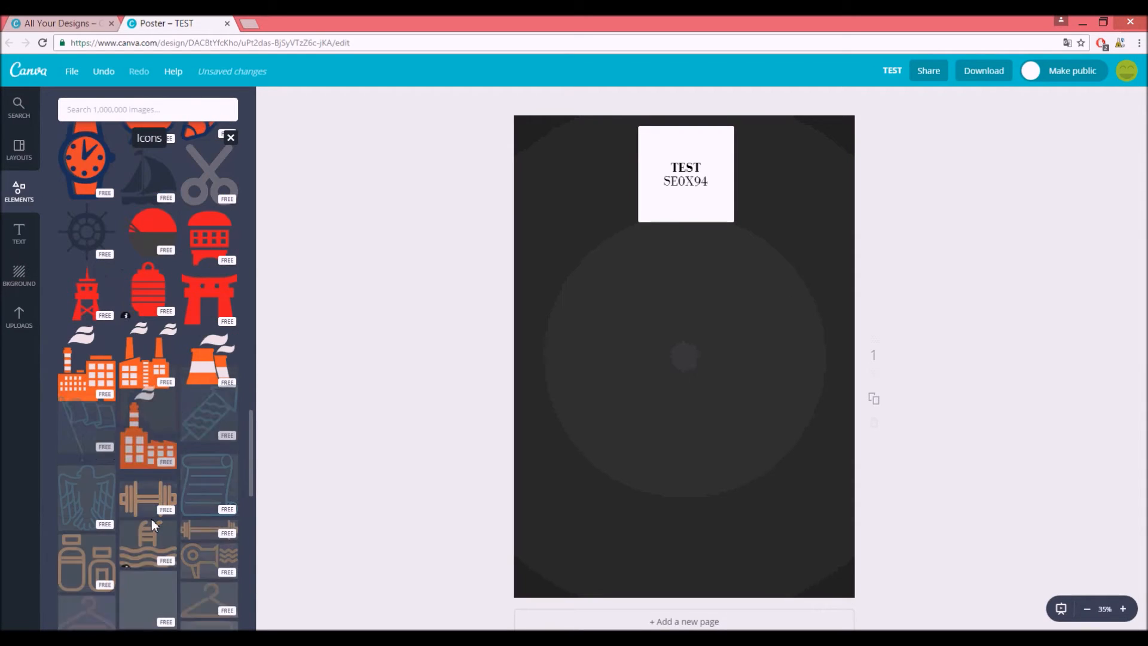
drag(148, 322, 683, 386)
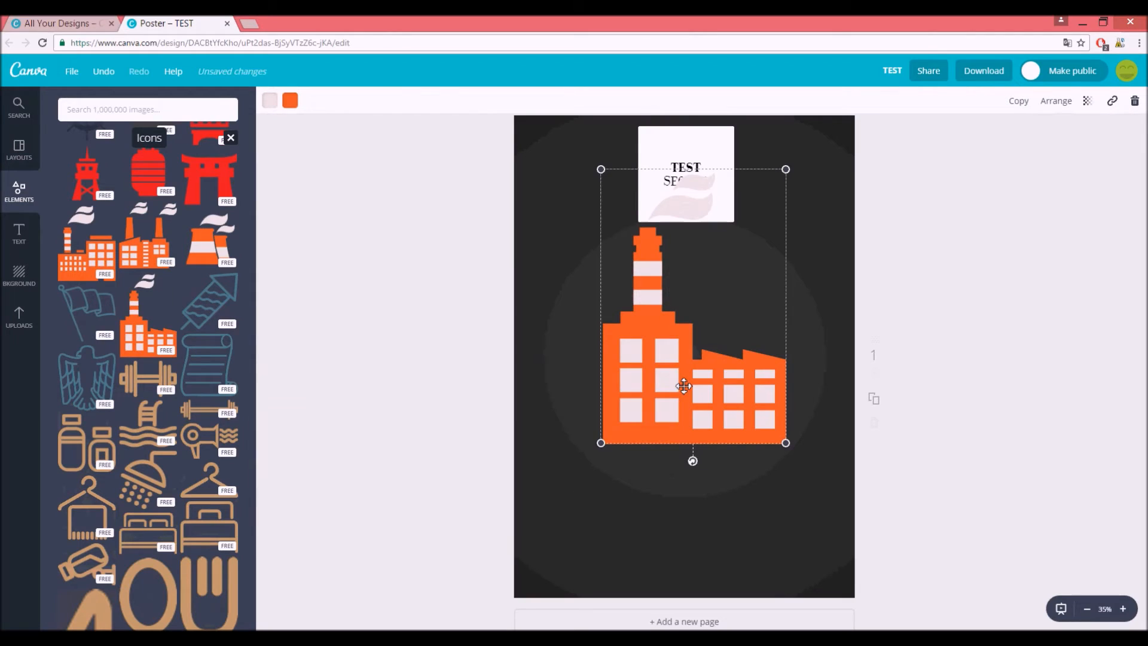
drag(785, 442, 573, 321)
click(670, 353)
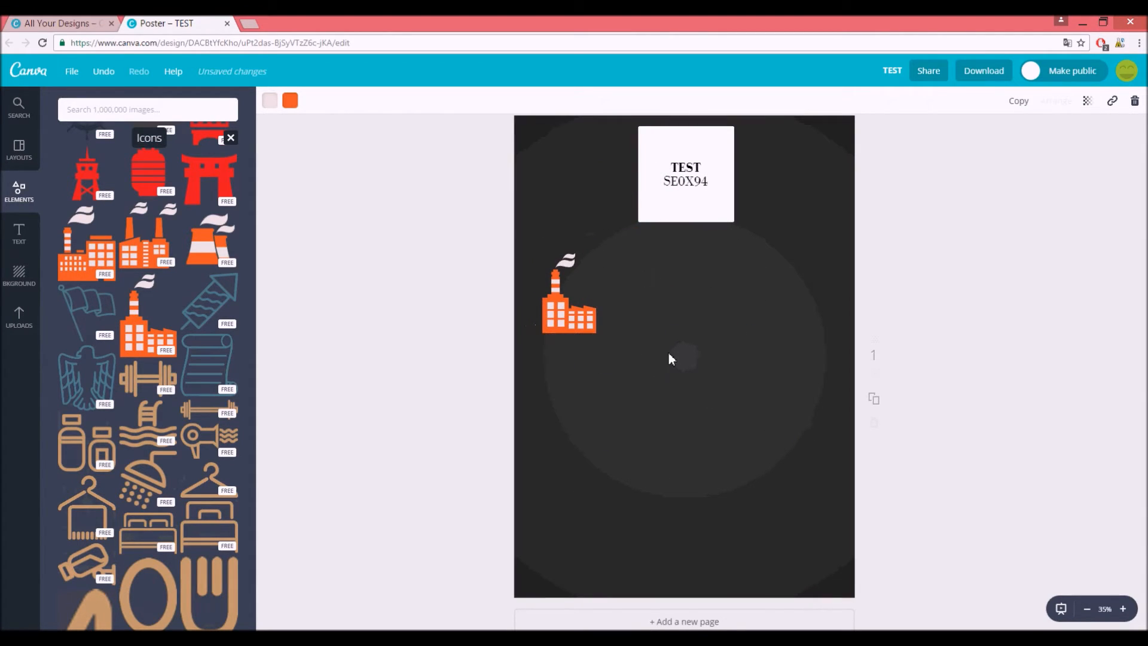
Step: Search the image library for "apple" and look through the free and paid results
click(133, 105)
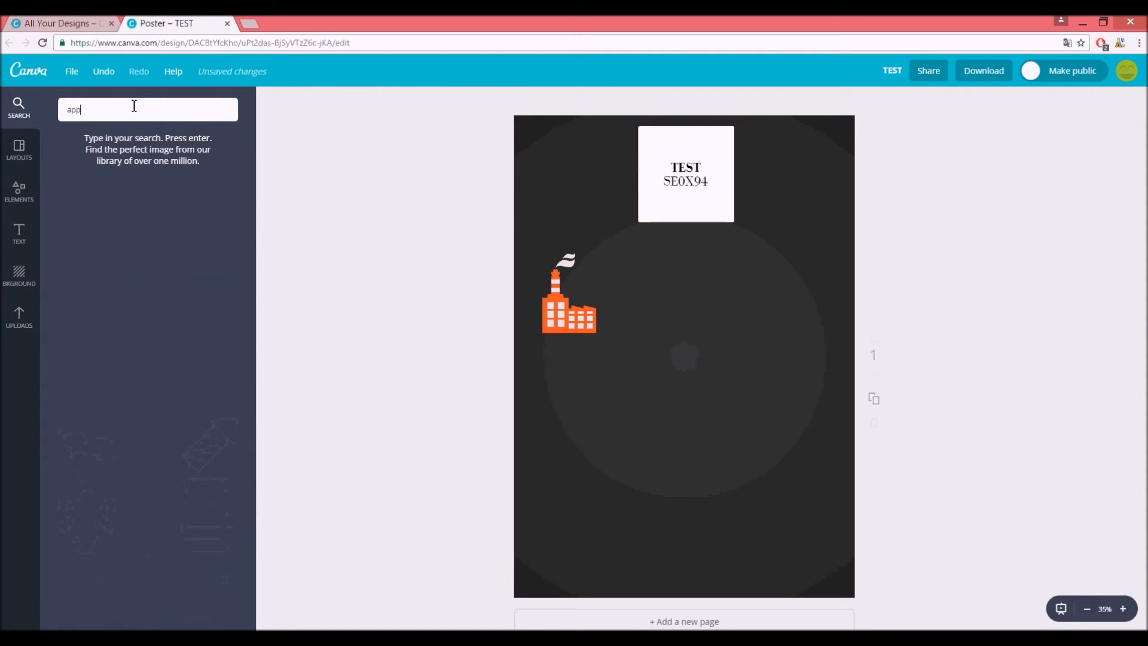
text(apple)
key(Return)
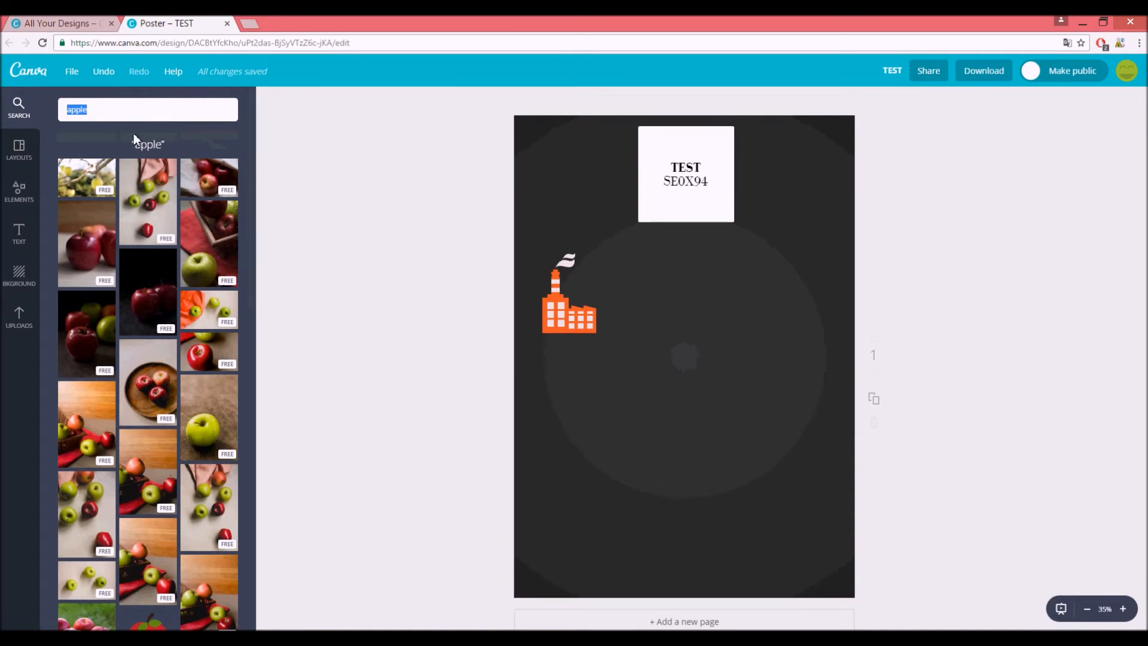
scroll(161, 409, down, 20)
scroll(160, 408, down, 10)
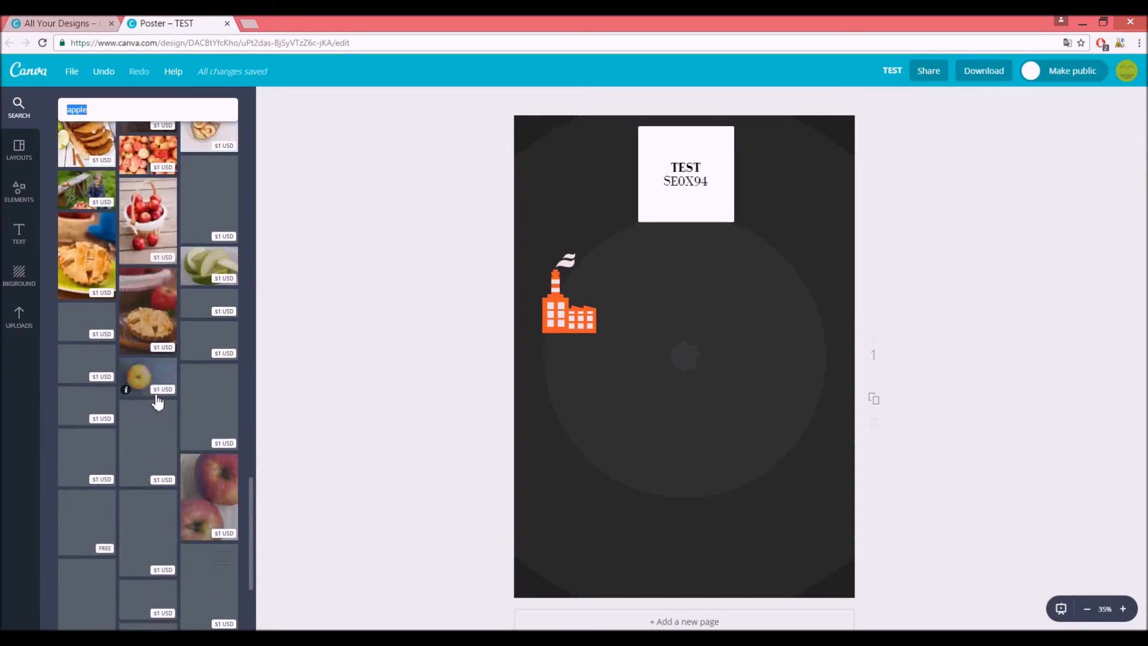
scroll(158, 402, down, 10)
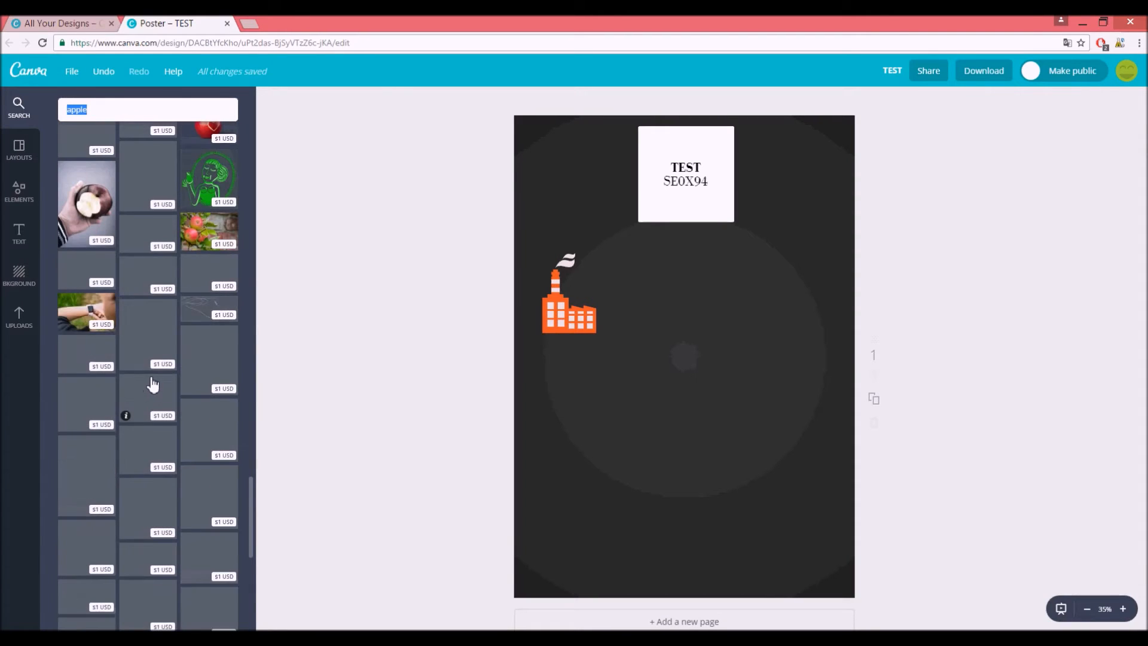
scroll(153, 382, down, 1)
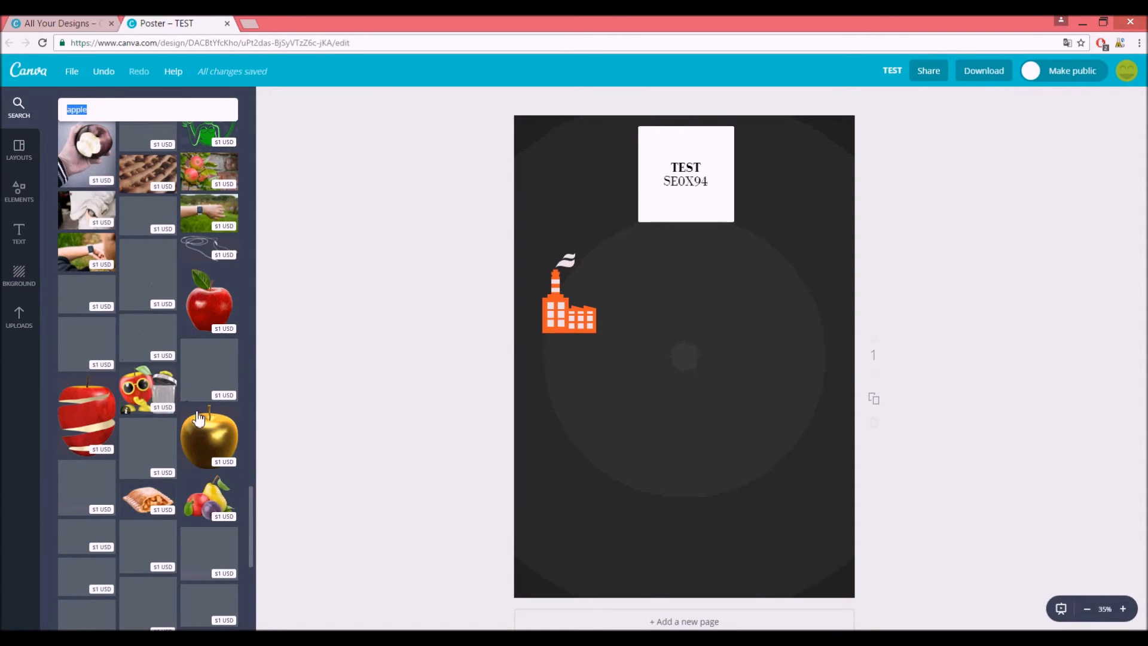
scroll(179, 370, down, 10)
scroll(161, 338, down, 10)
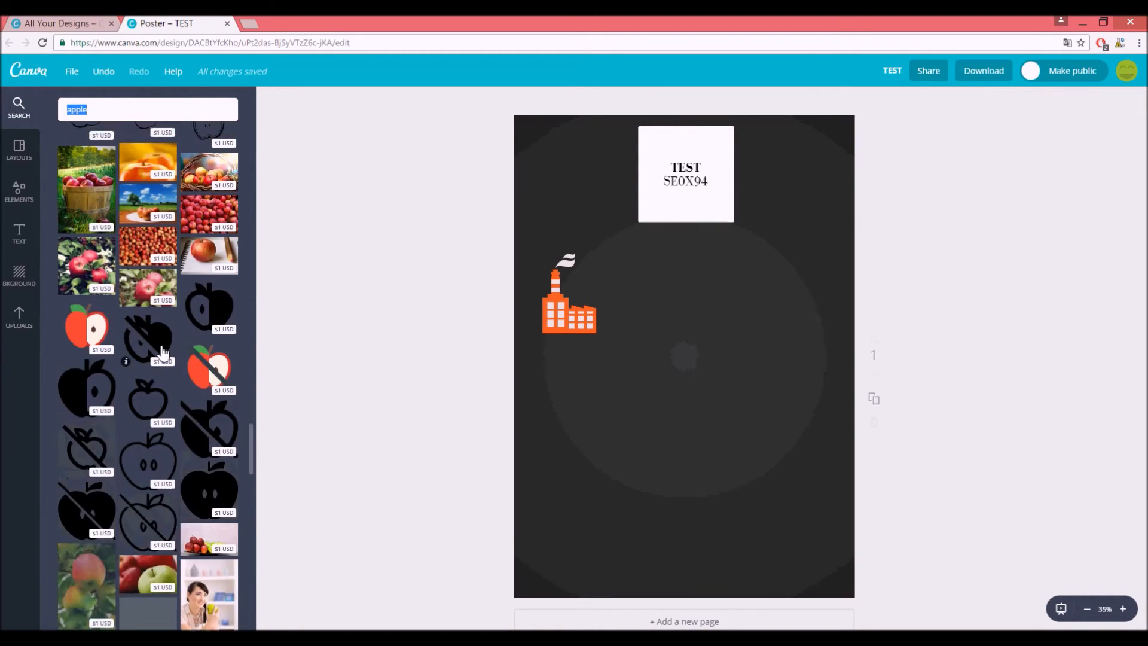
scroll(212, 379, down, 1)
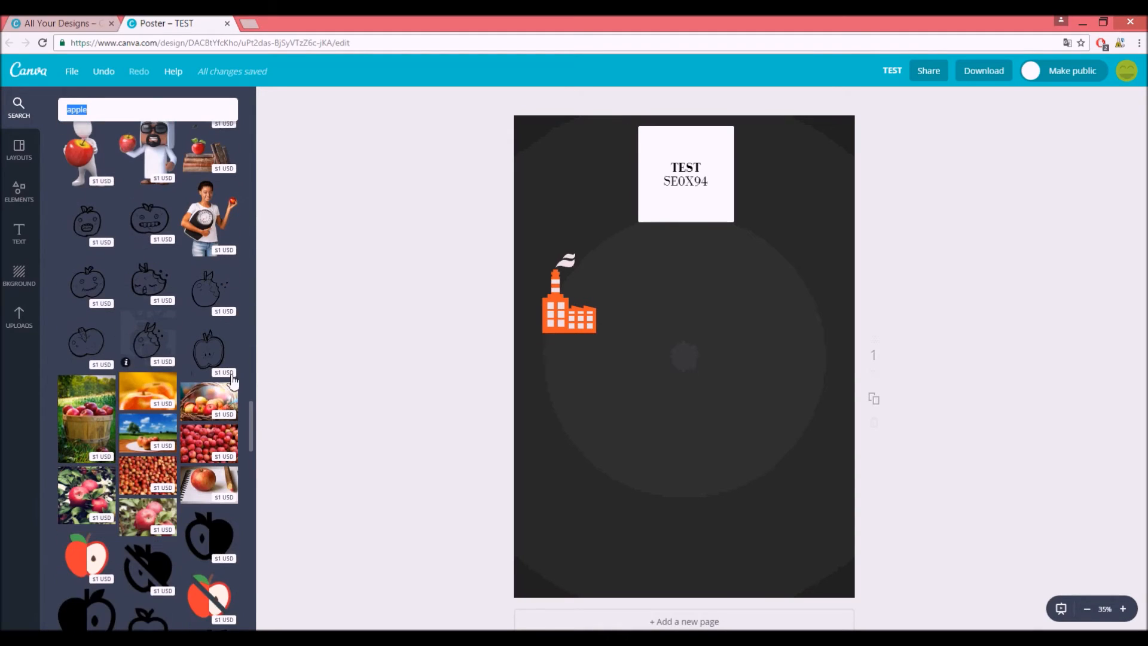
drag(252, 407, 240, 91)
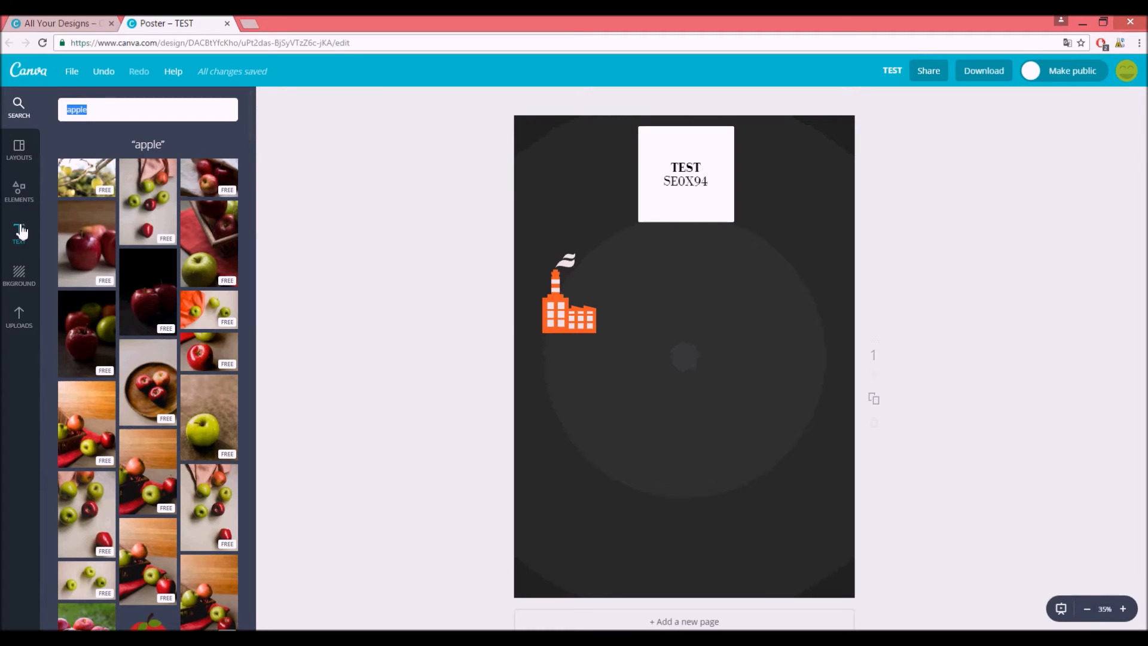
click(22, 204)
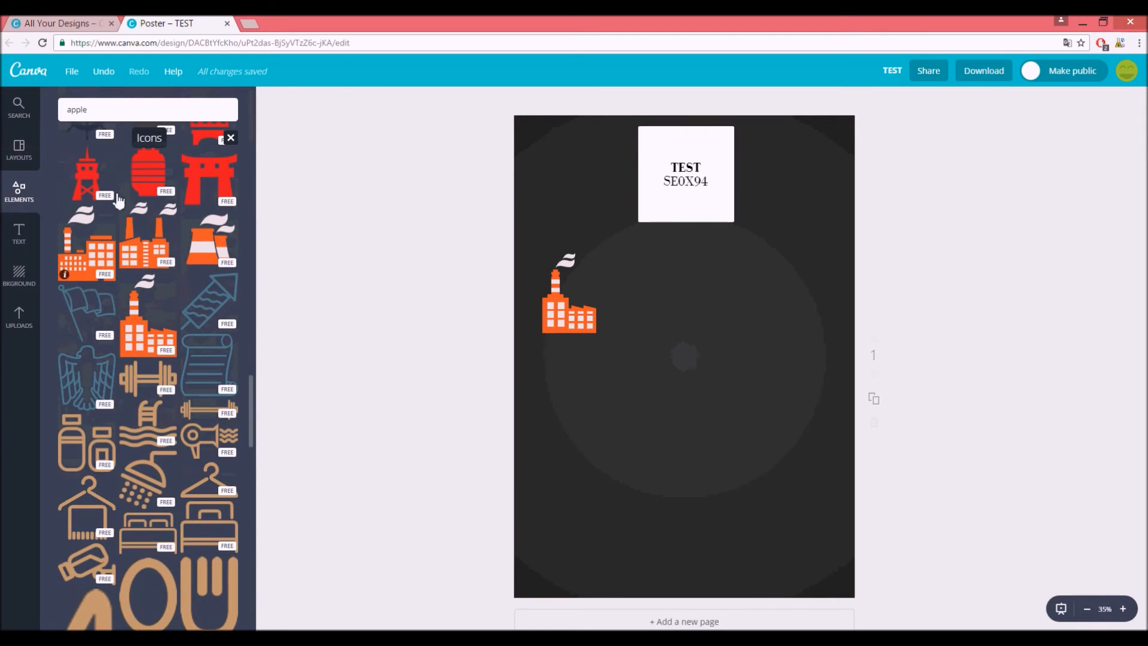
scroll(119, 201, up, 10)
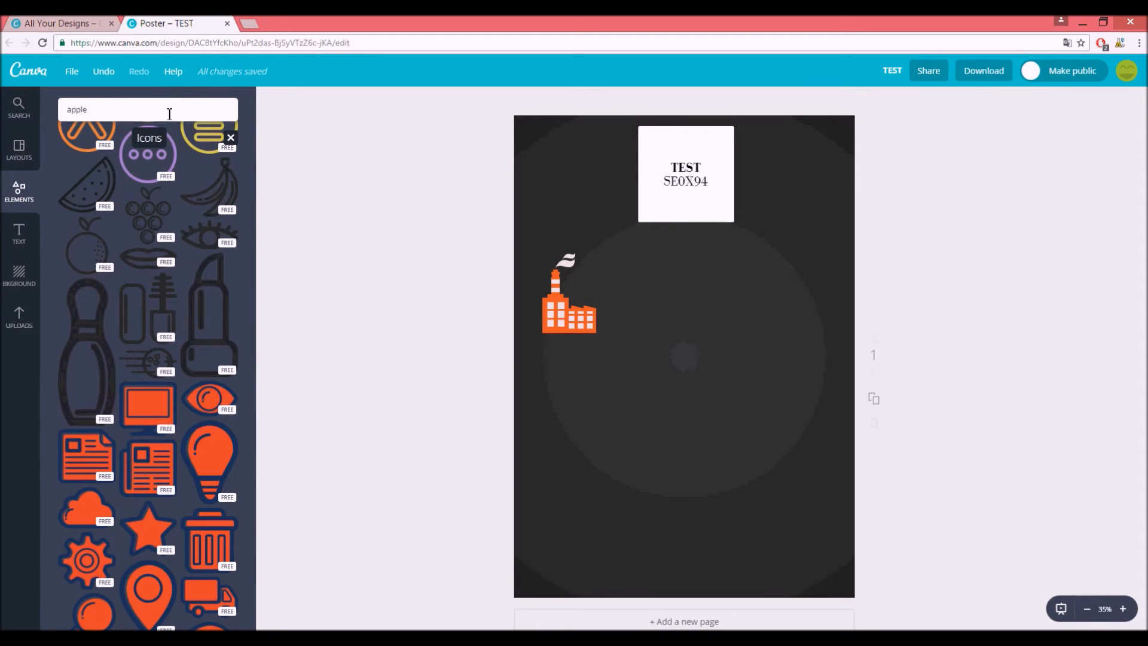
click(133, 111)
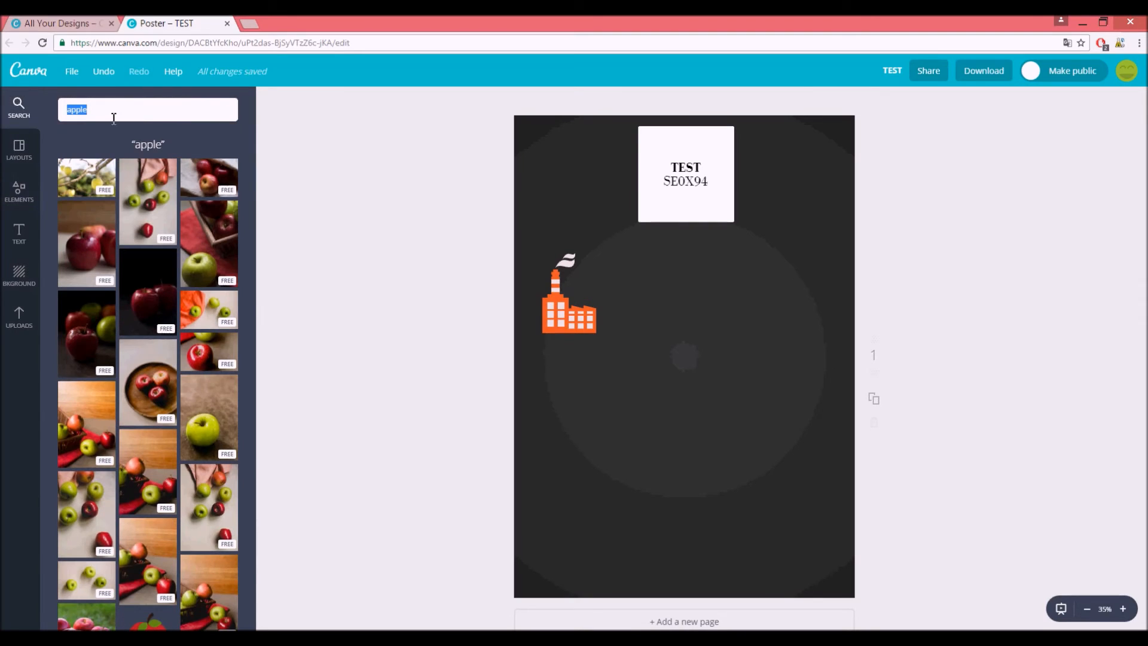
click(21, 276)
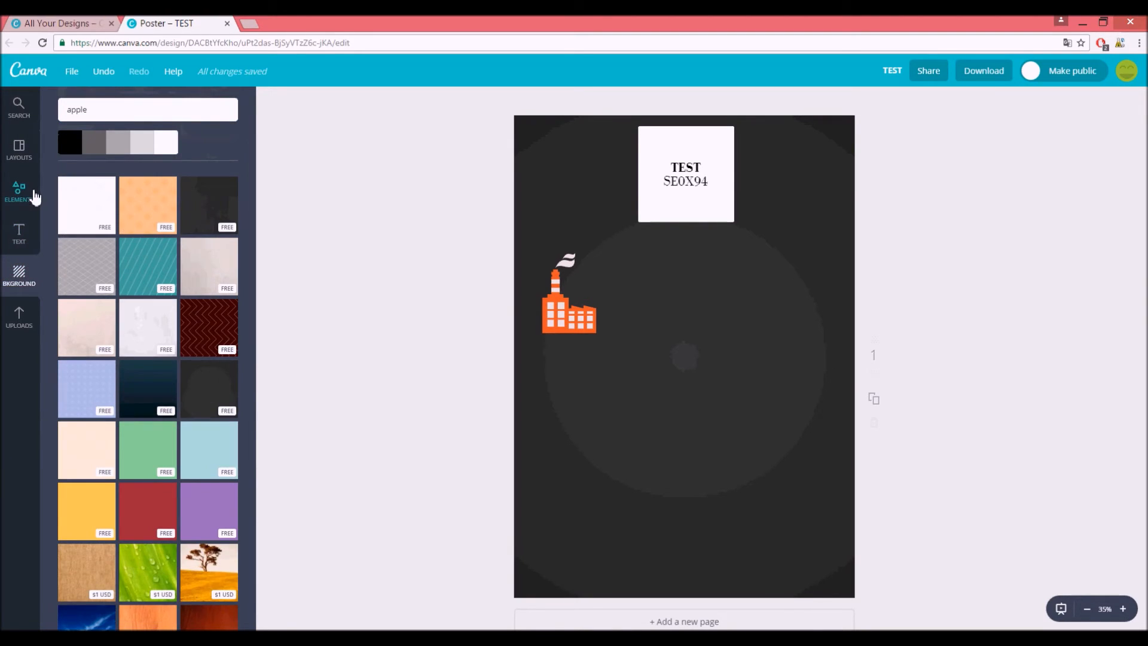
Step: Add the coral-ringed 100% circle chart, shrunk to about the text block's width and placed below it on the poster's right half
click(24, 193)
scroll(137, 212, up, 10)
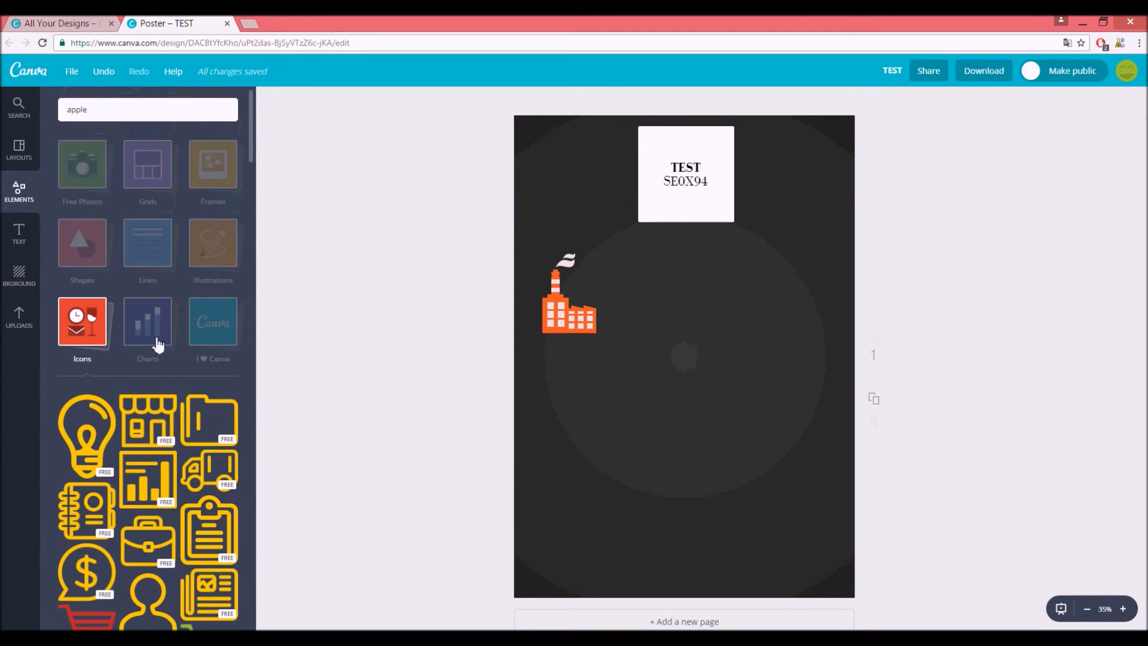
click(157, 345)
scroll(153, 335, down, 1)
click(150, 277)
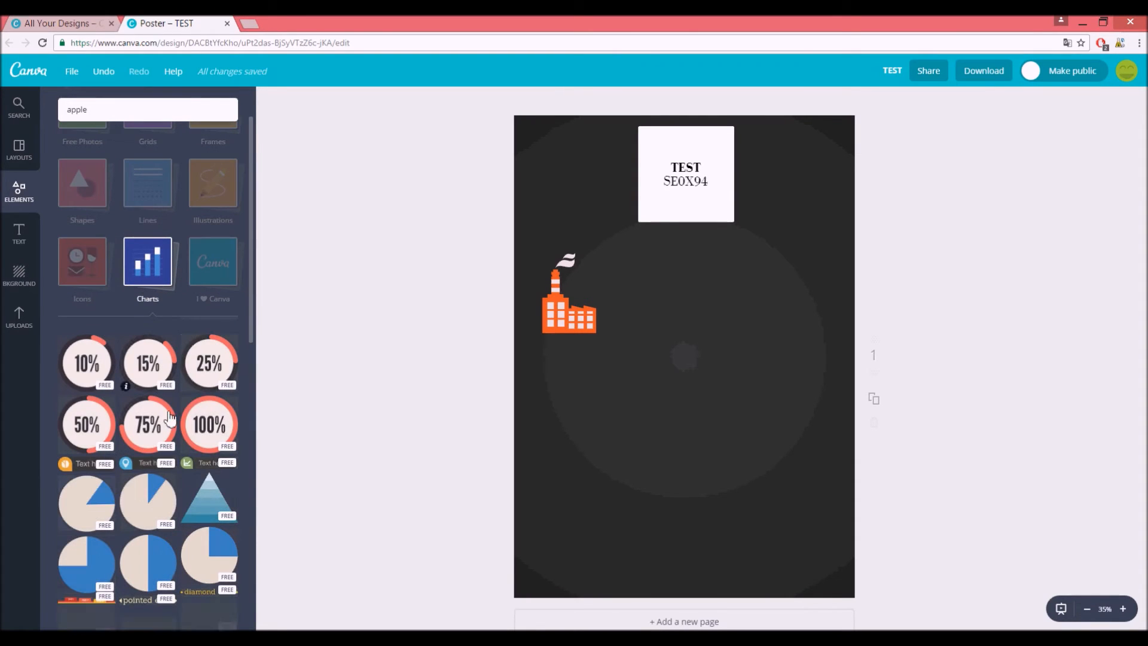
drag(227, 443, 672, 405)
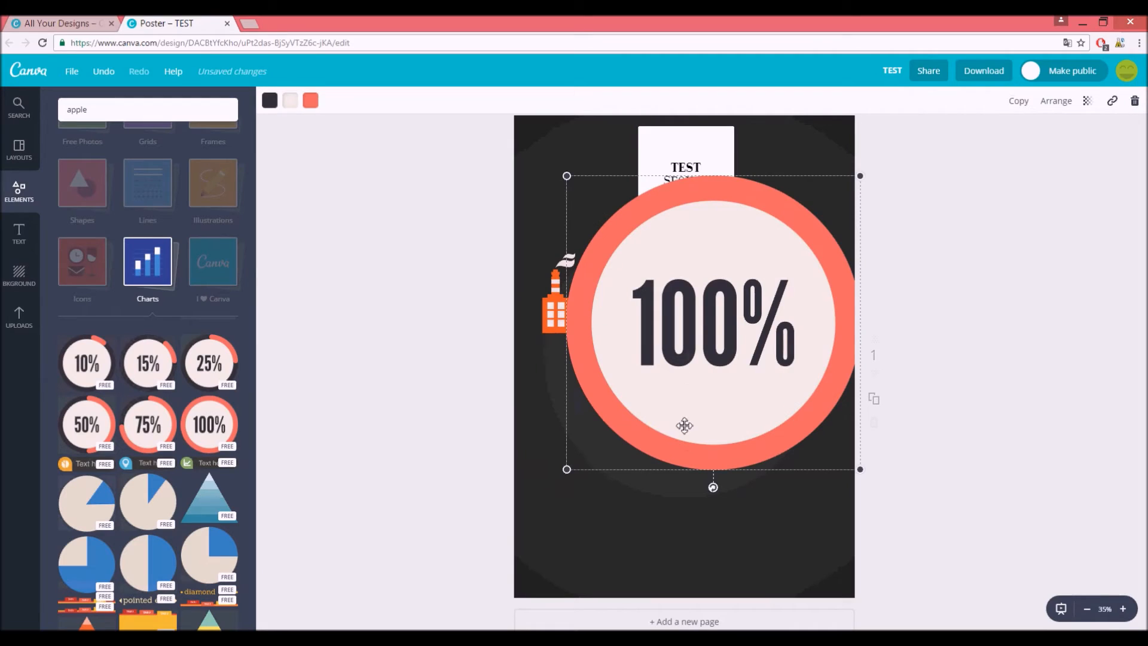
drag(568, 470, 774, 304)
drag(797, 261, 746, 324)
Step: Move the factory icon to the poster's middle, slightly enlarged, and overlap its building with the 100% chart
drag(584, 319, 719, 324)
click(563, 325)
right_click(707, 338)
click(706, 339)
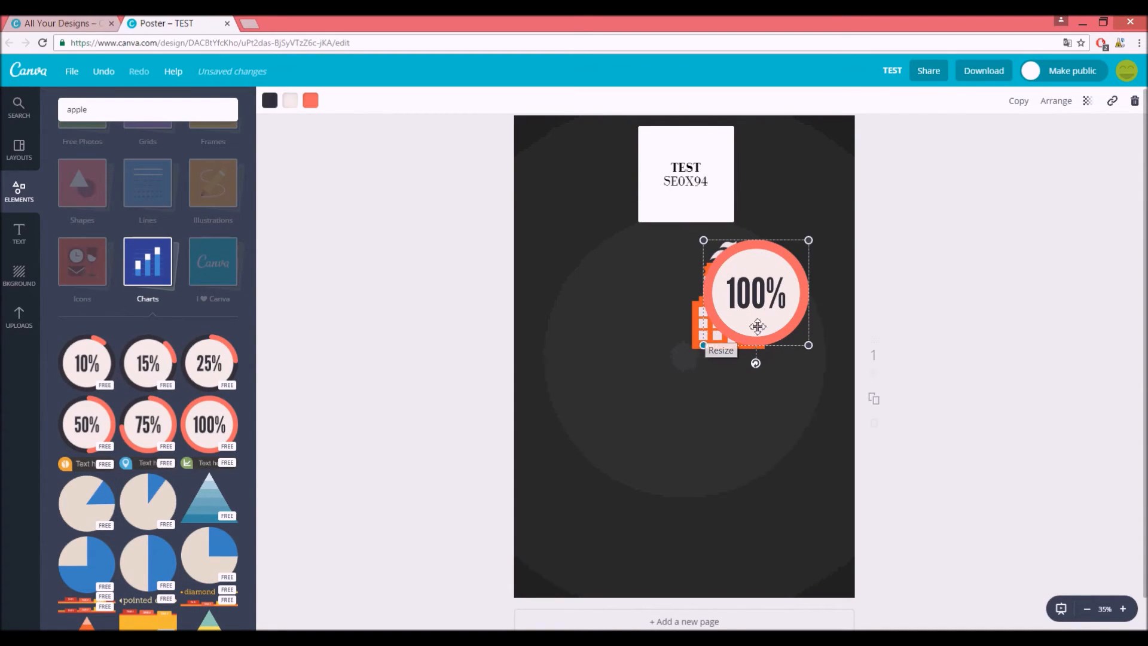
drag(768, 289, 725, 347)
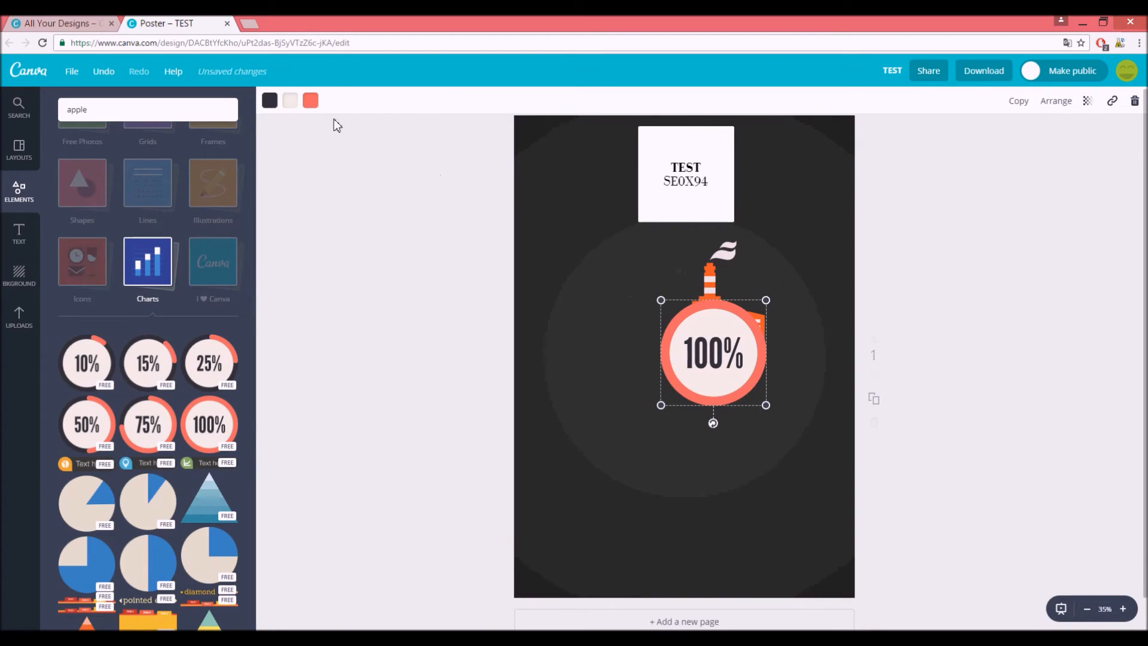
Step: Recolour the pale inner circle of the 100% chart to light blue from the default palette
click(291, 102)
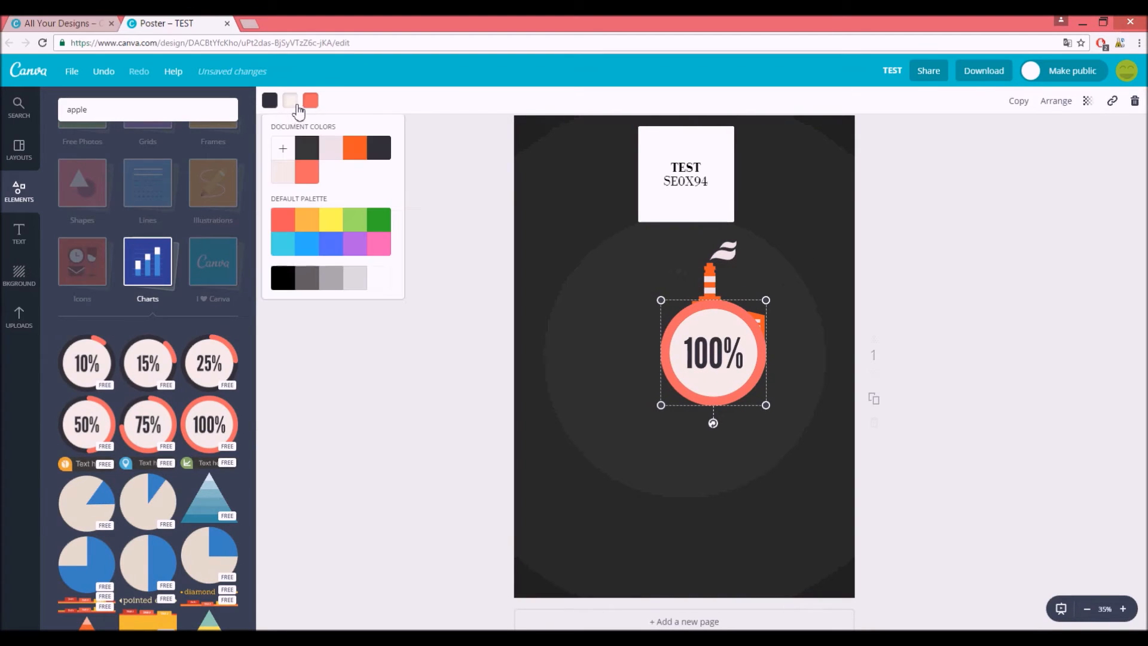
click(355, 223)
click(282, 243)
Step: Separate the overlapping graphics below the text block, with the 100% chart on the poster's left half and the factory icon on the right
drag(713, 352, 611, 311)
drag(771, 342, 793, 348)
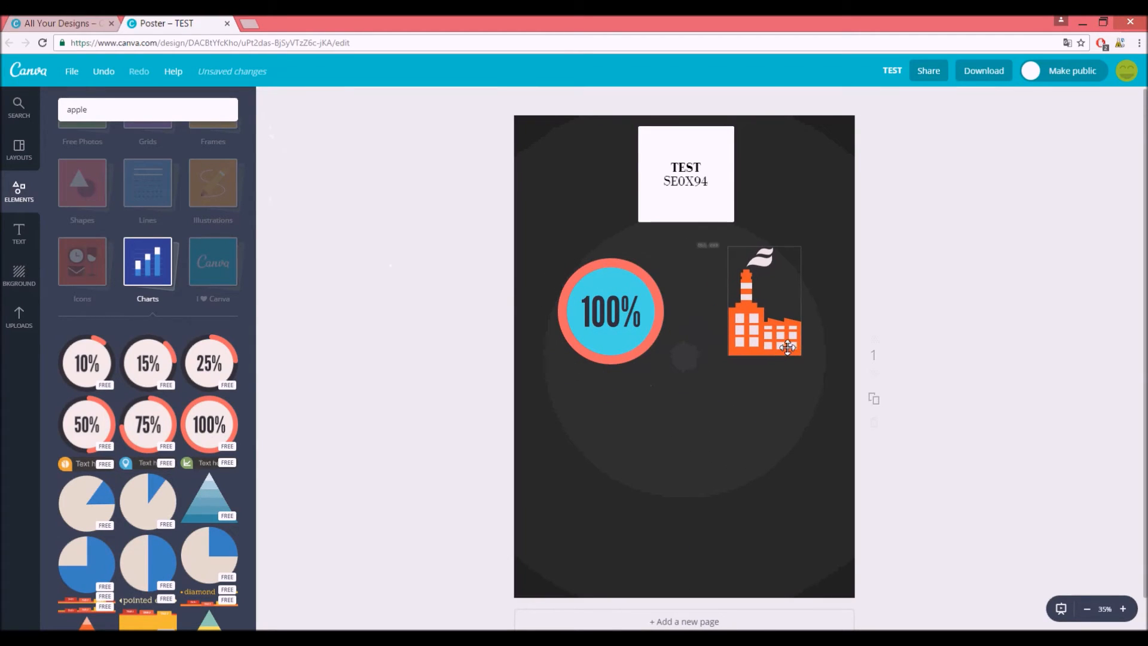
click(799, 423)
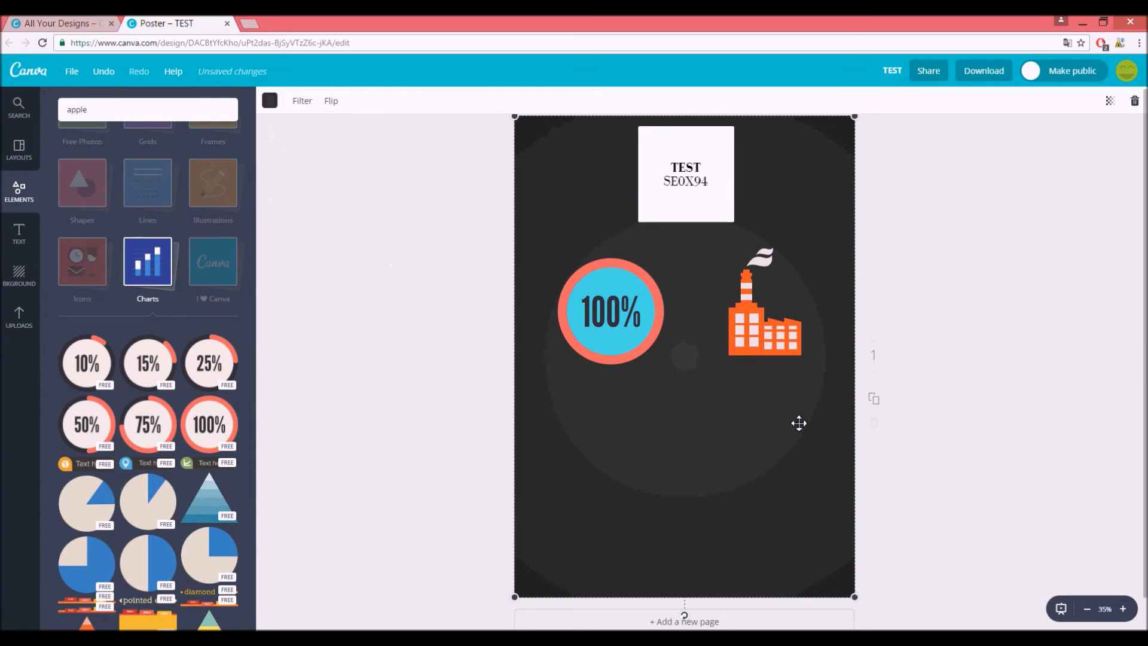
Step: Add the thick solid white line horizontally across the poster, just below the 100% chart and the factory icon
click(170, 199)
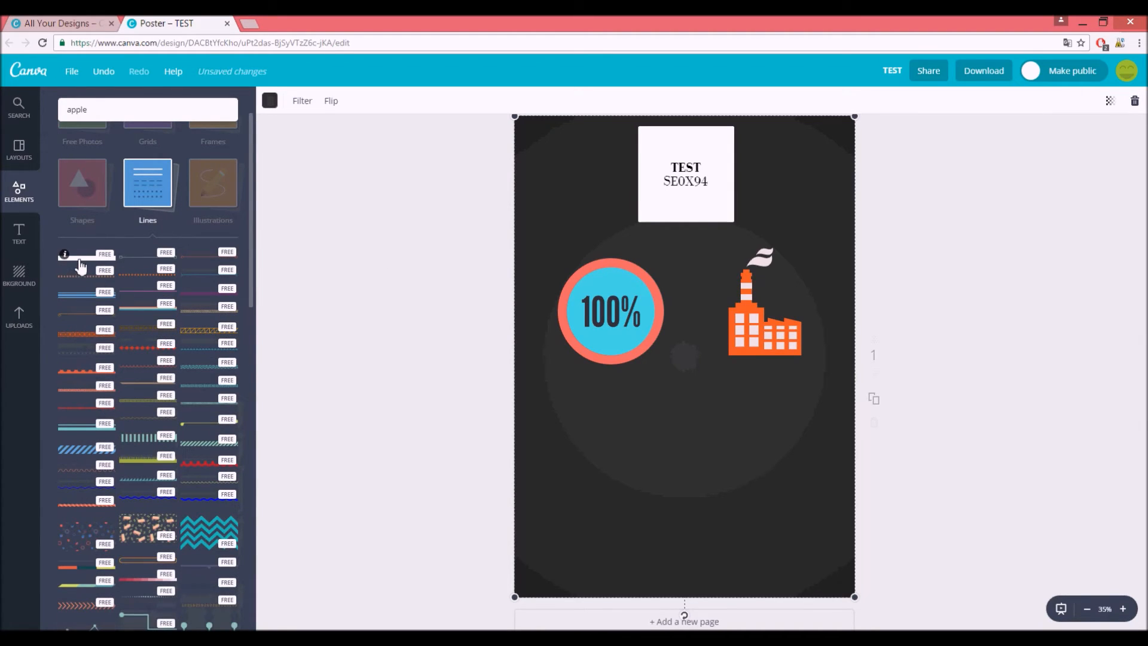
drag(81, 267, 648, 397)
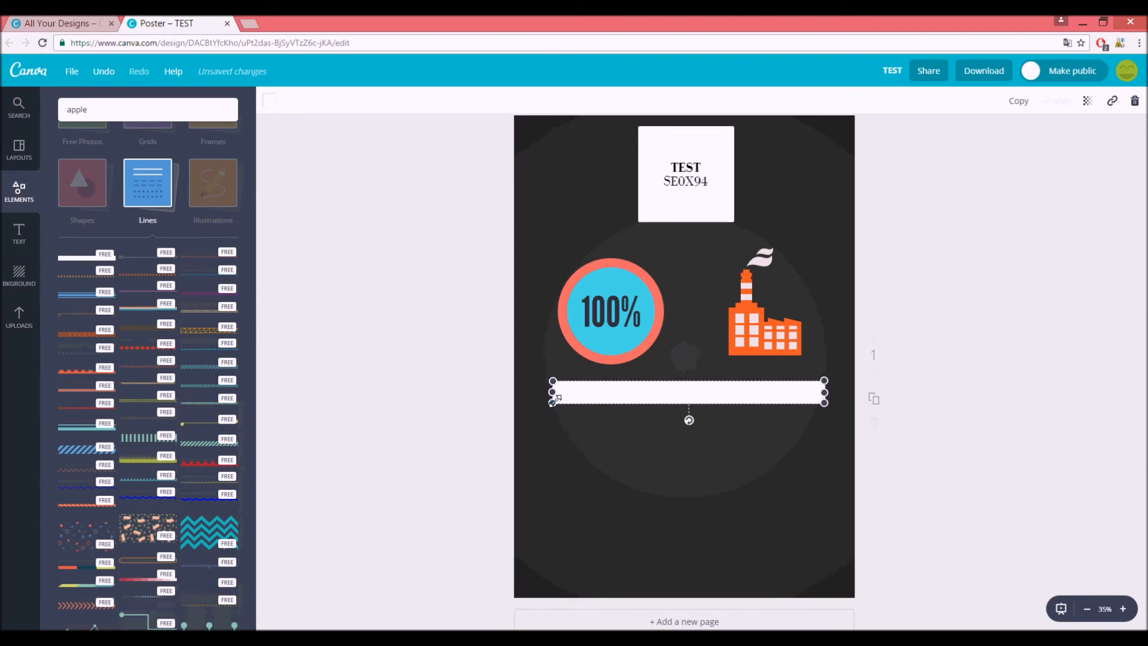
Step: Shorten the white line slightly and centre it just below the 100% chart and the factory icon
drag(569, 401, 692, 360)
click(726, 448)
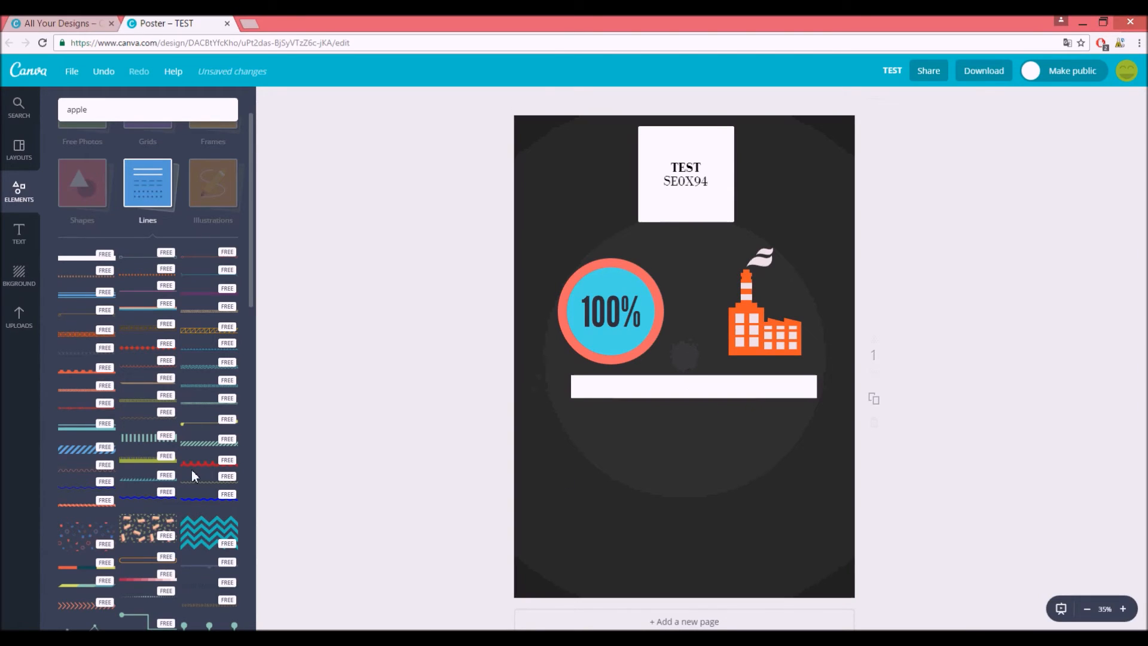
Step: Add the white six-pointed star shape, centred horizontally in the poster's lower part below the white line
scroll(217, 261, up, 1)
click(77, 253)
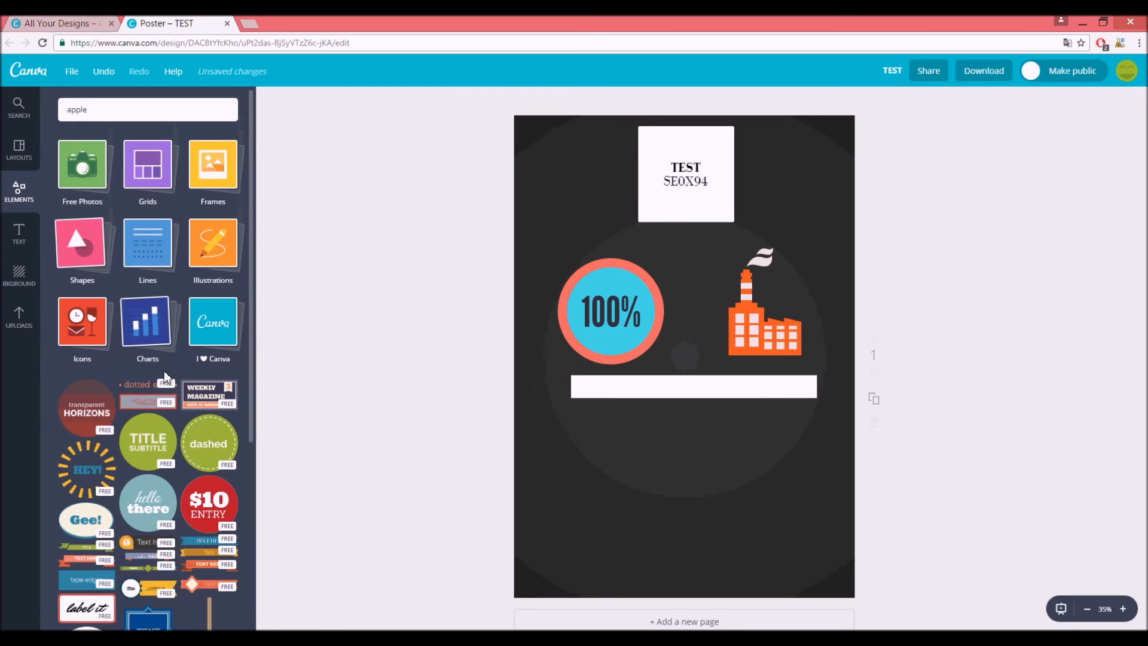
click(87, 263)
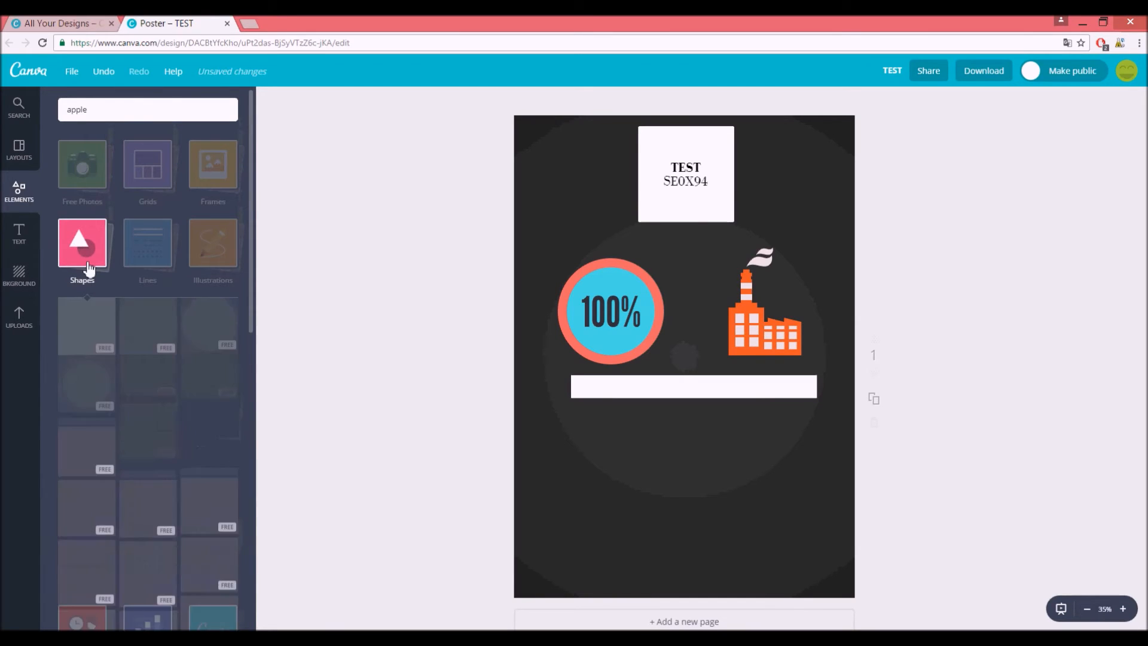
scroll(147, 335, down, 5)
drag(148, 343, 636, 538)
drag(551, 341, 683, 468)
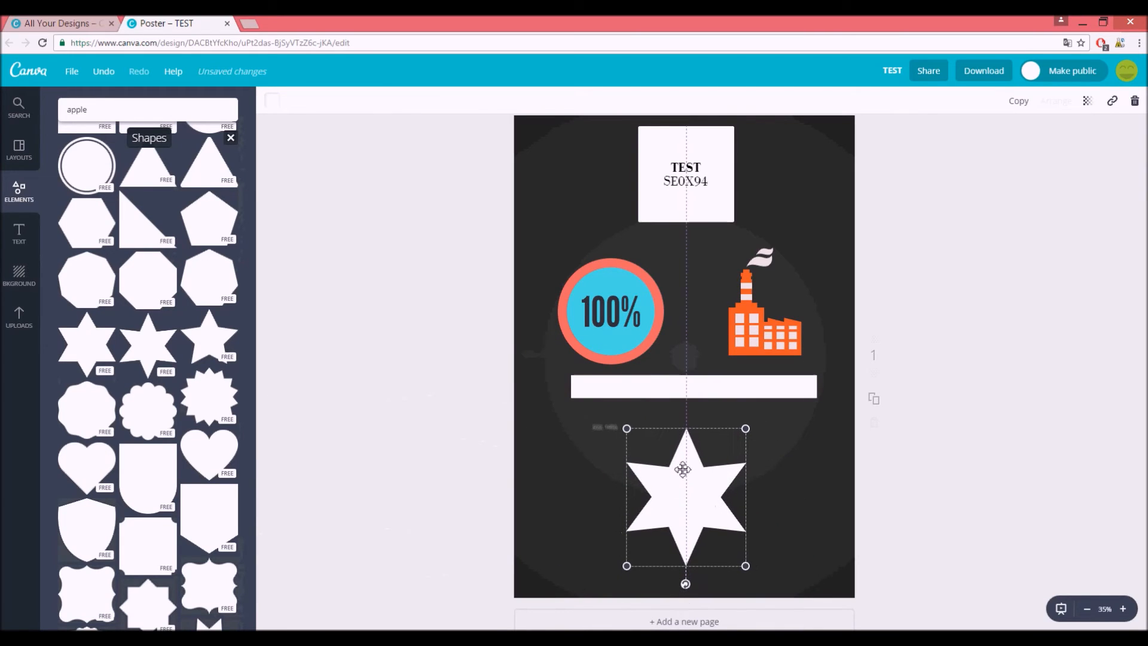
click(821, 497)
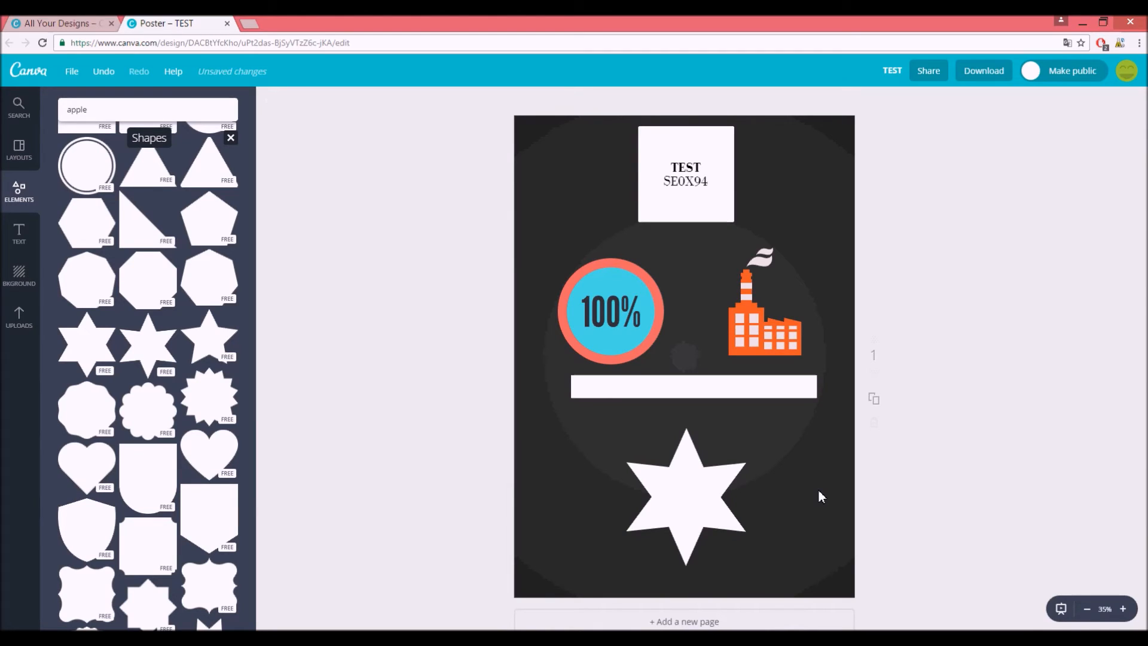
Step: Add a second page to the poster design
scroll(946, 409, down, 1)
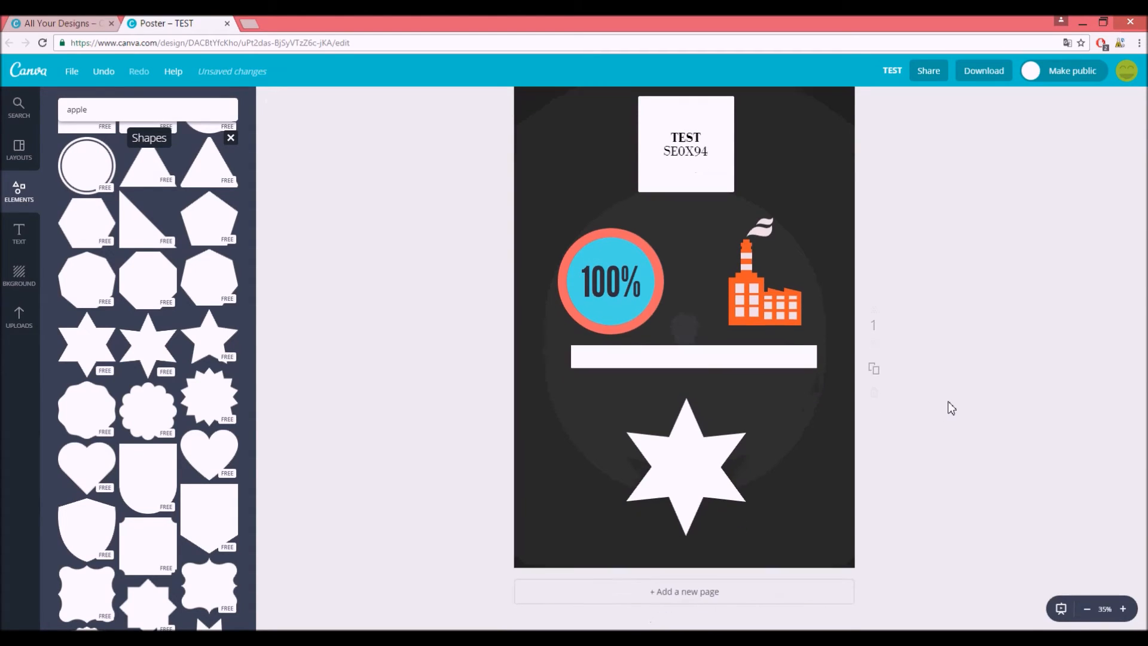
click(739, 592)
scroll(747, 439, up, 5)
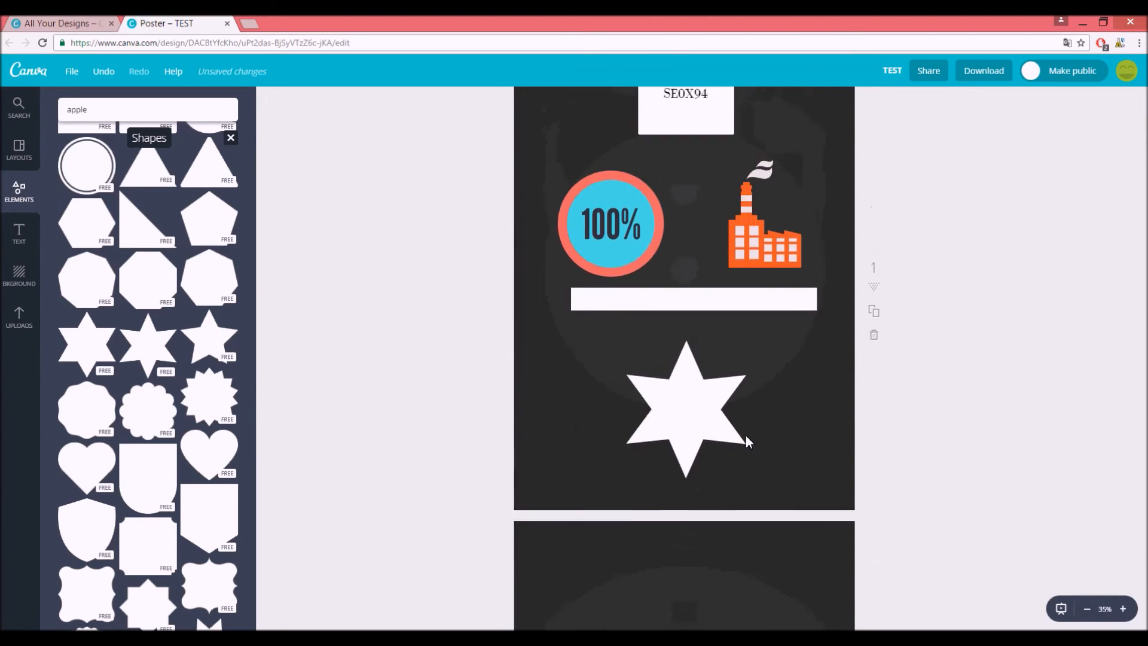
scroll(745, 439, down, 6)
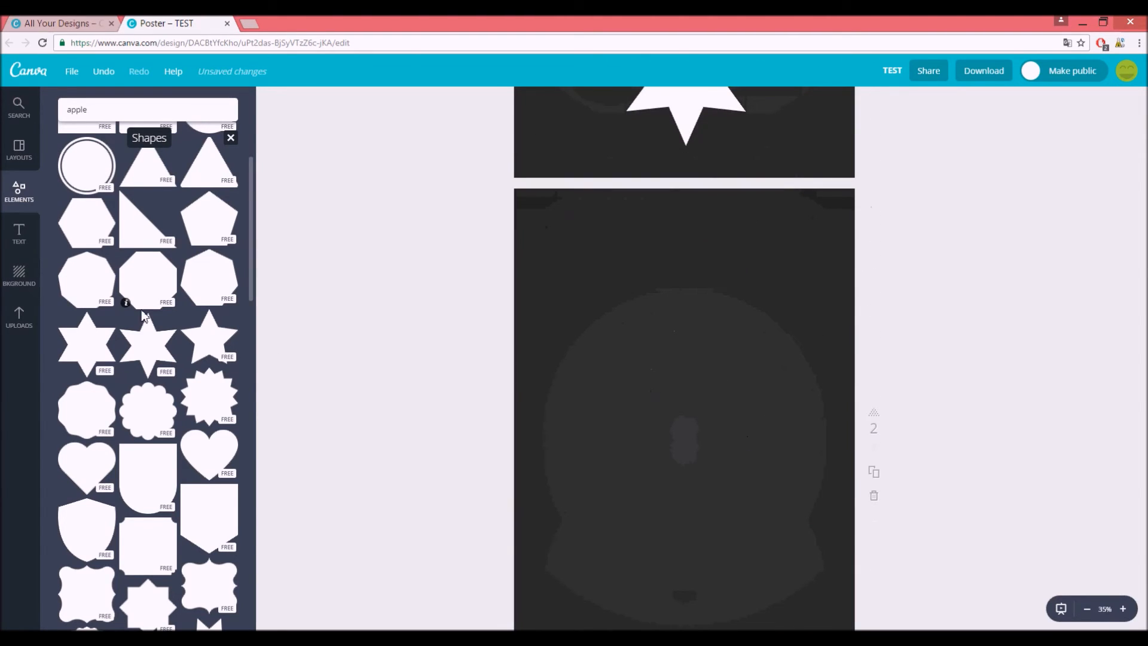
Step: Apply the teal background with diagonal stripes to page 2
click(30, 286)
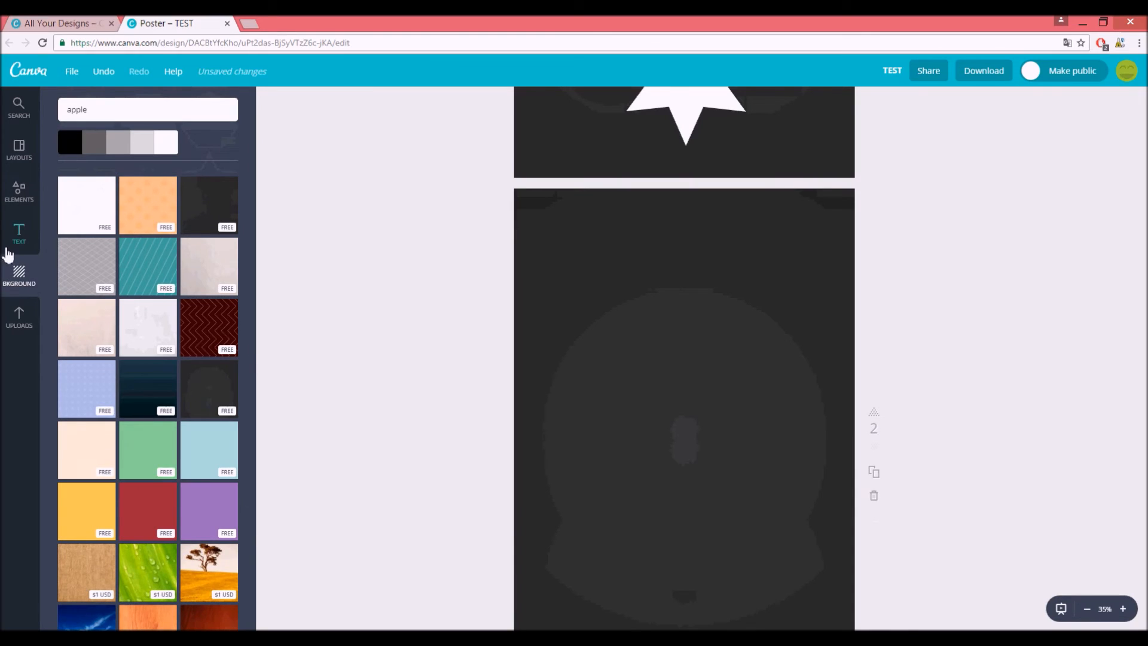
drag(157, 268, 586, 418)
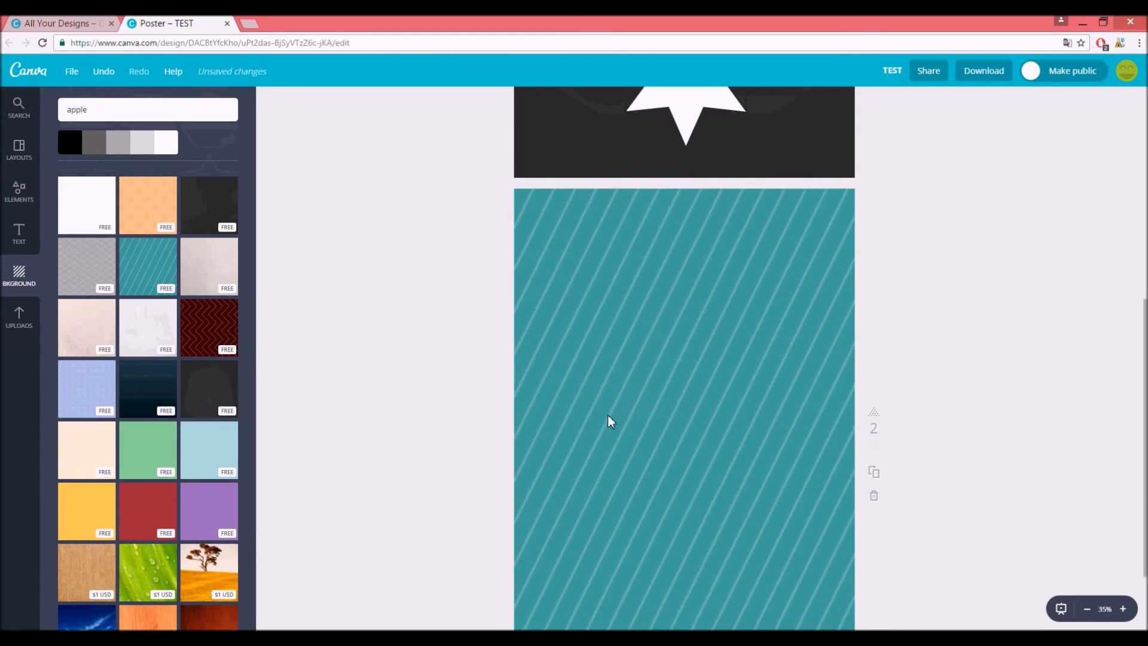
scroll(640, 423, up, 5)
scroll(781, 371, down, 3)
scroll(780, 314, down, 2)
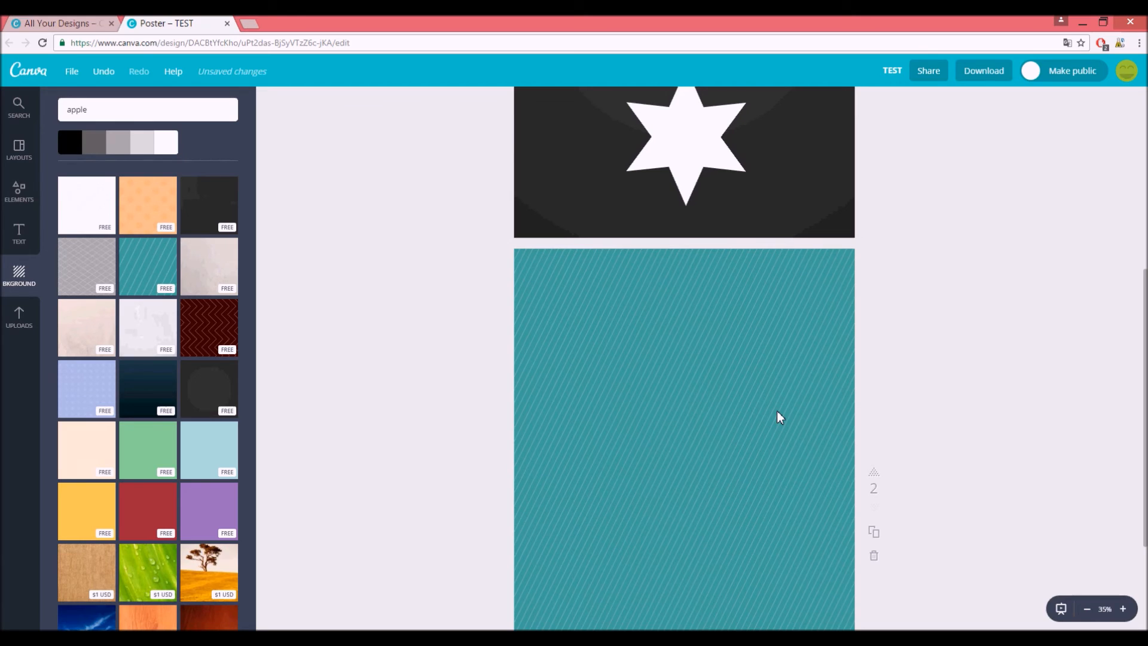
Step: Look over the available layouts and text presets, and review both pages of the poster
click(24, 148)
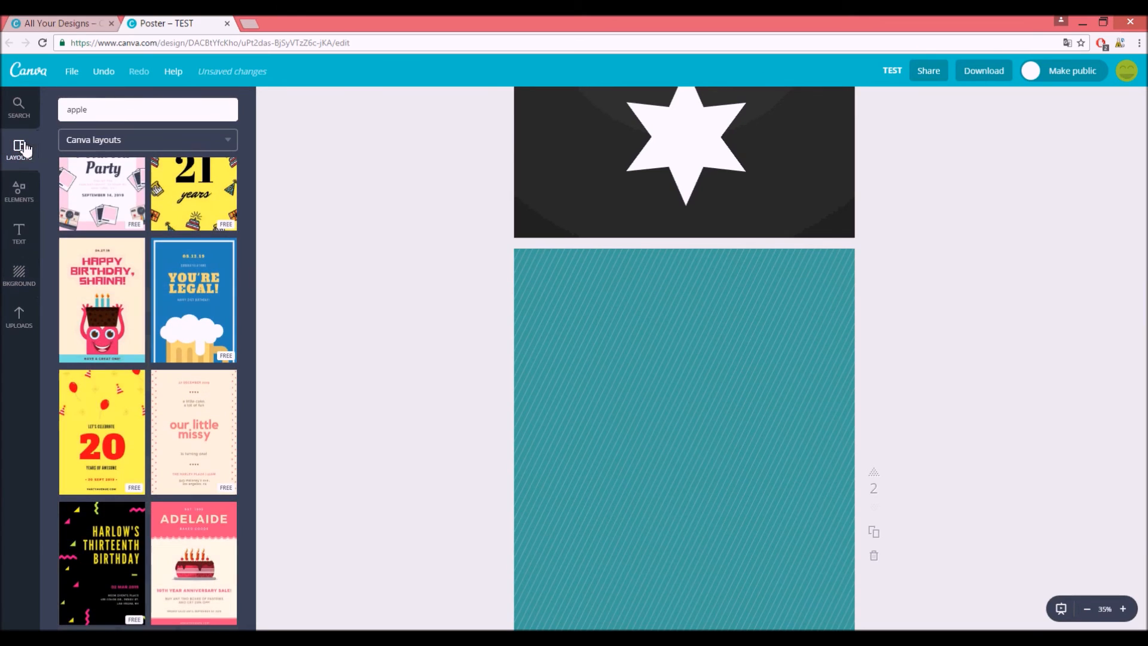
click(19, 233)
scroll(116, 253, down, 10)
scroll(116, 253, down, 15)
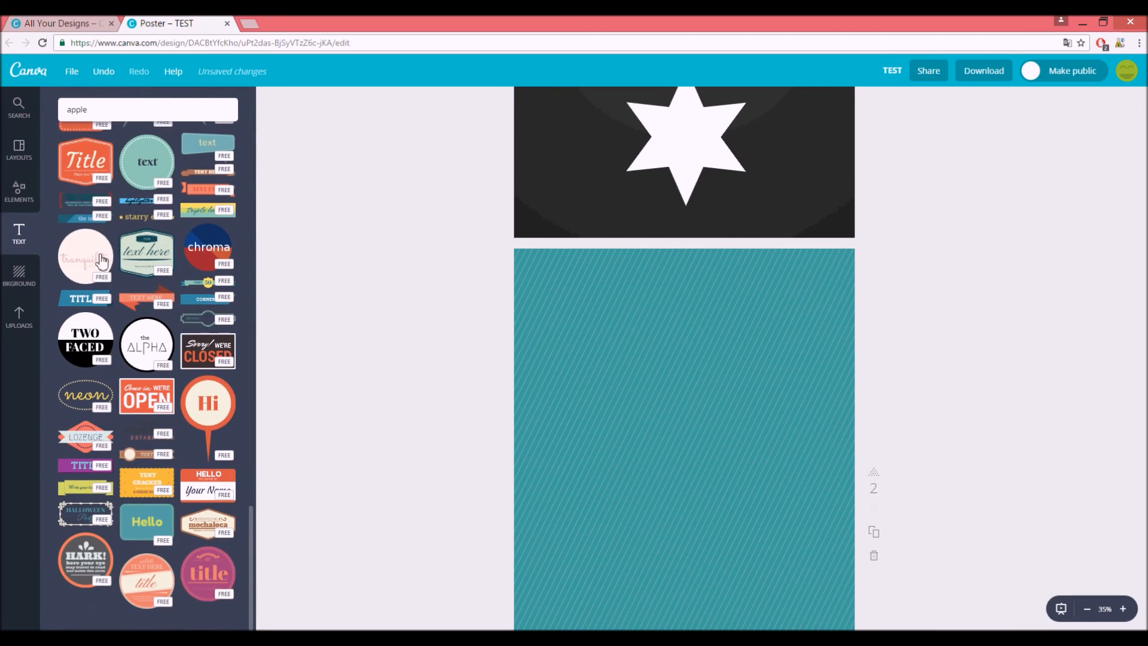
scroll(102, 260, up, 3)
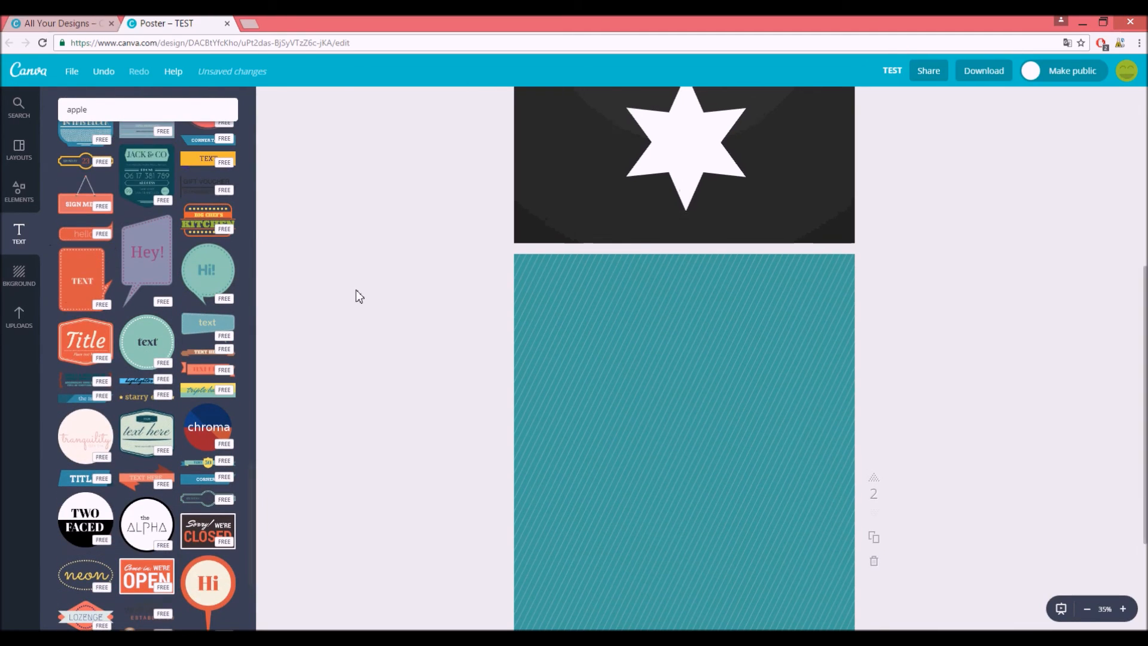
scroll(356, 290, up, 5)
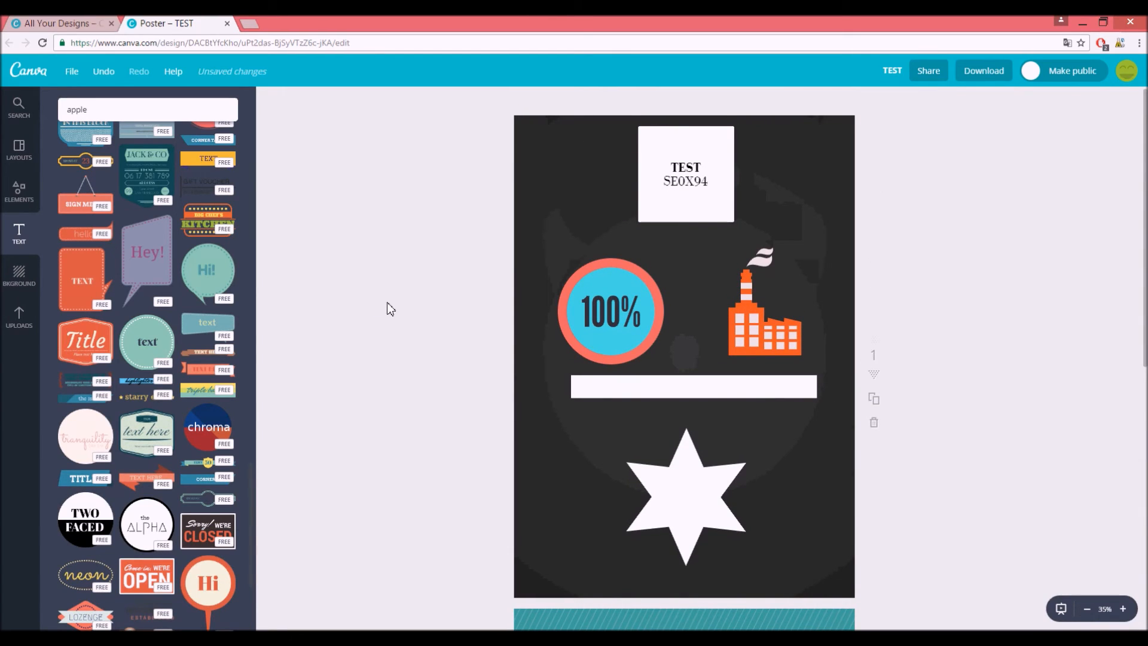
scroll(389, 308, down, 5)
scroll(396, 292, up, 5)
Step: Download all pages of the design as PDF - Print (Recommended) and dismiss the download confirmation
click(981, 69)
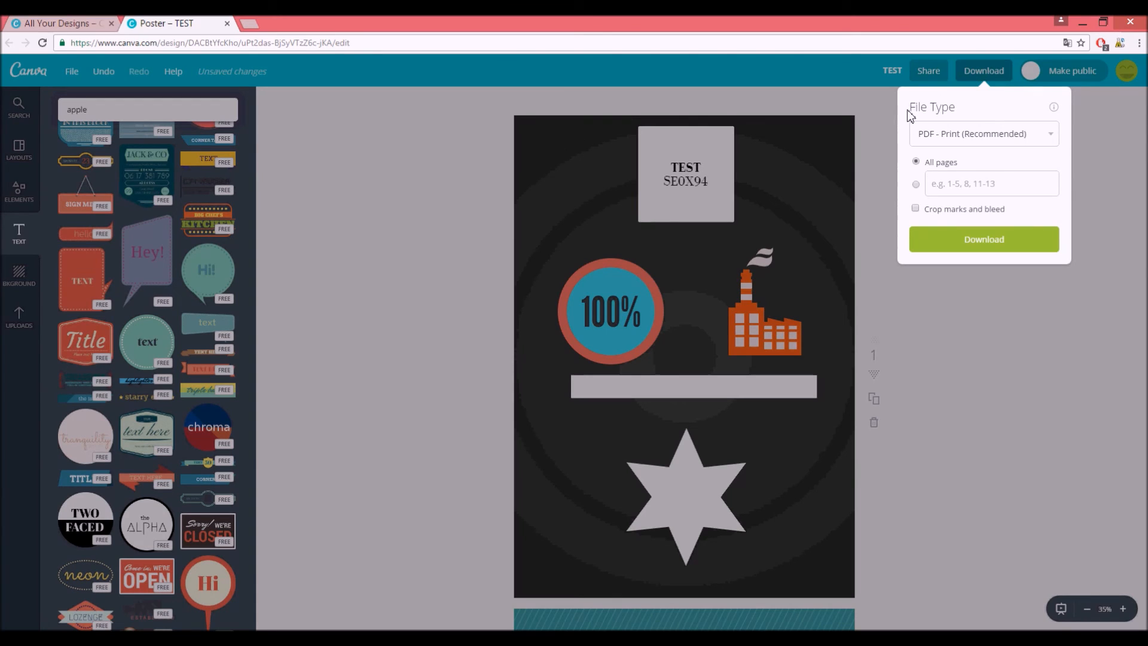
click(959, 135)
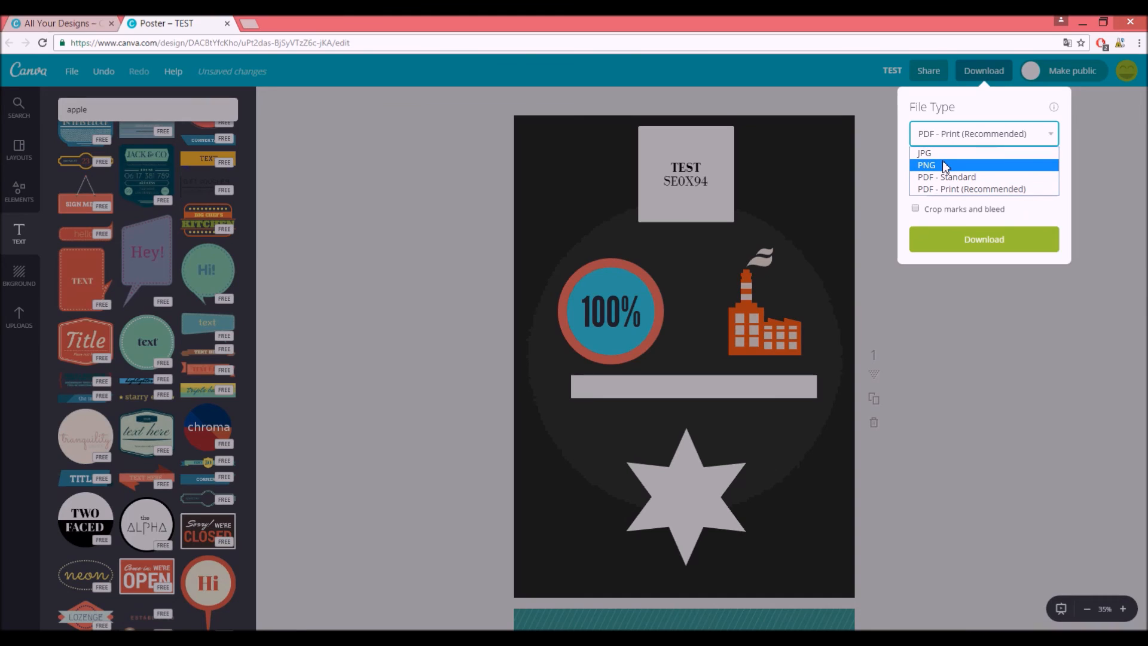
click(967, 189)
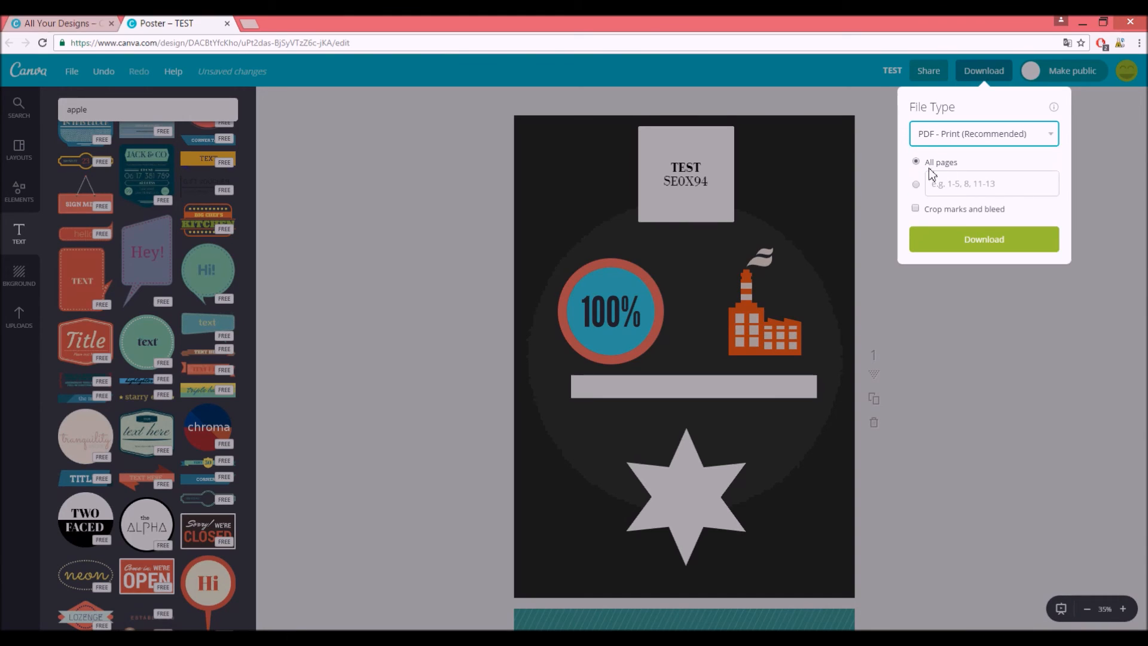
click(917, 185)
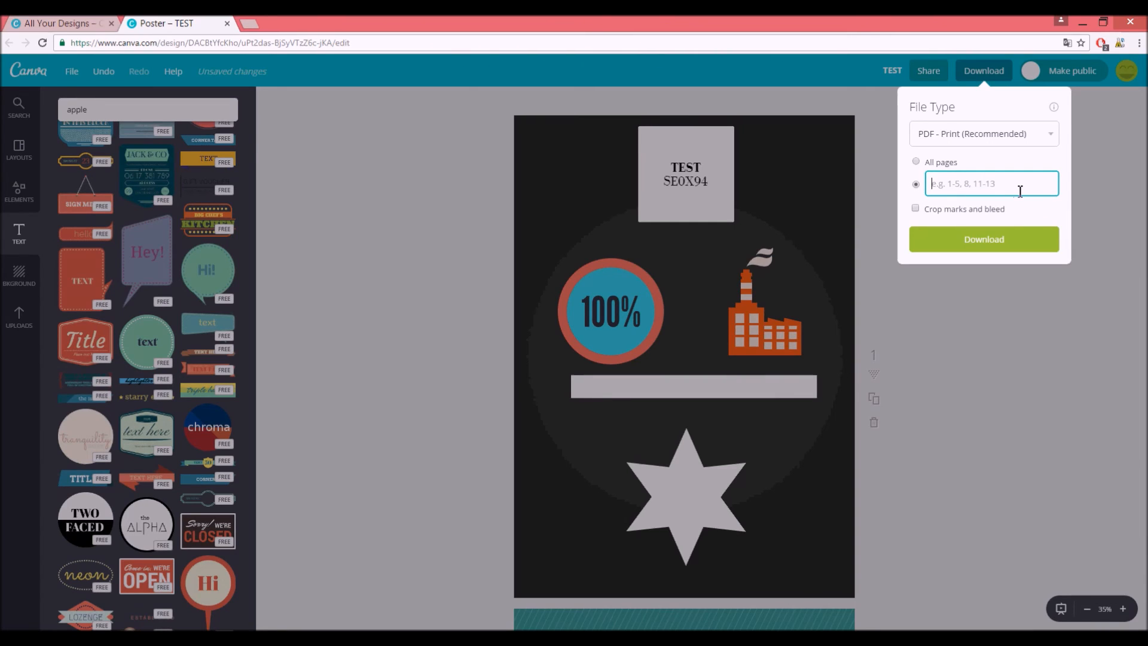
click(915, 161)
click(941, 237)
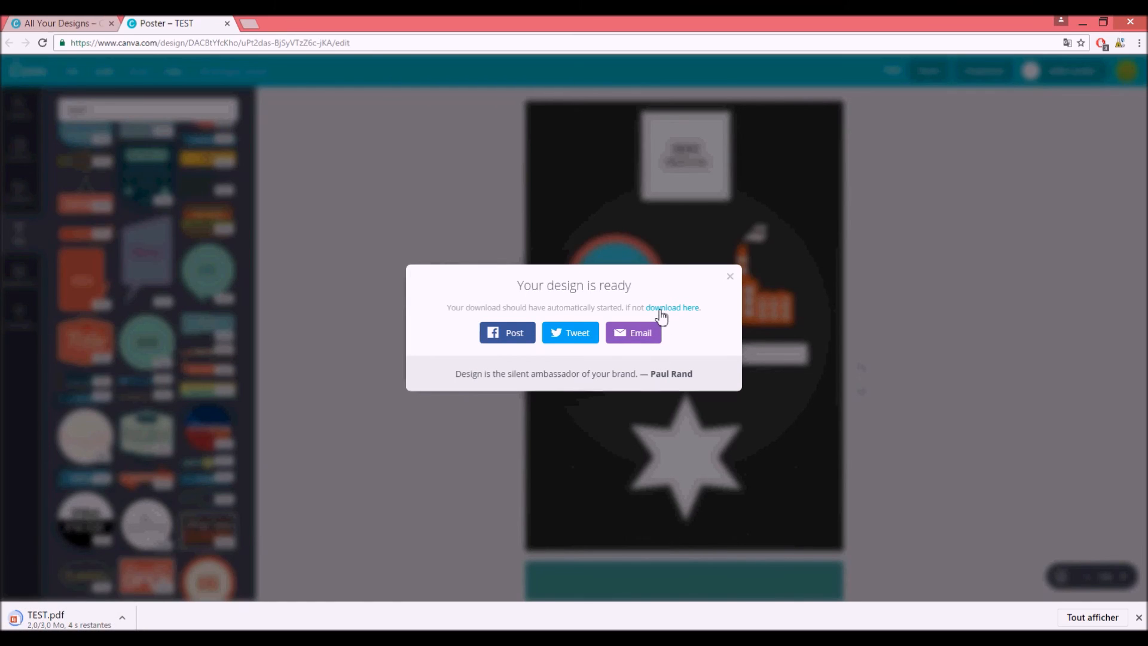
click(728, 276)
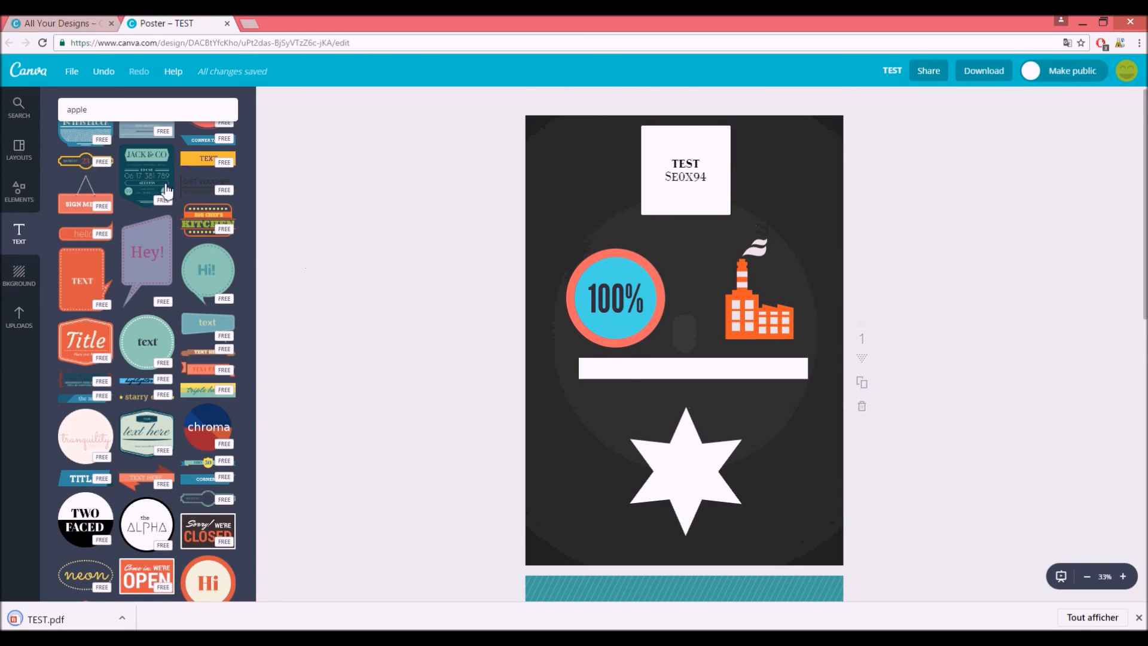
Step: Return to the designs overview, reopen the TEST poster to check its two pages, and view the design's options in the overview
click(20, 73)
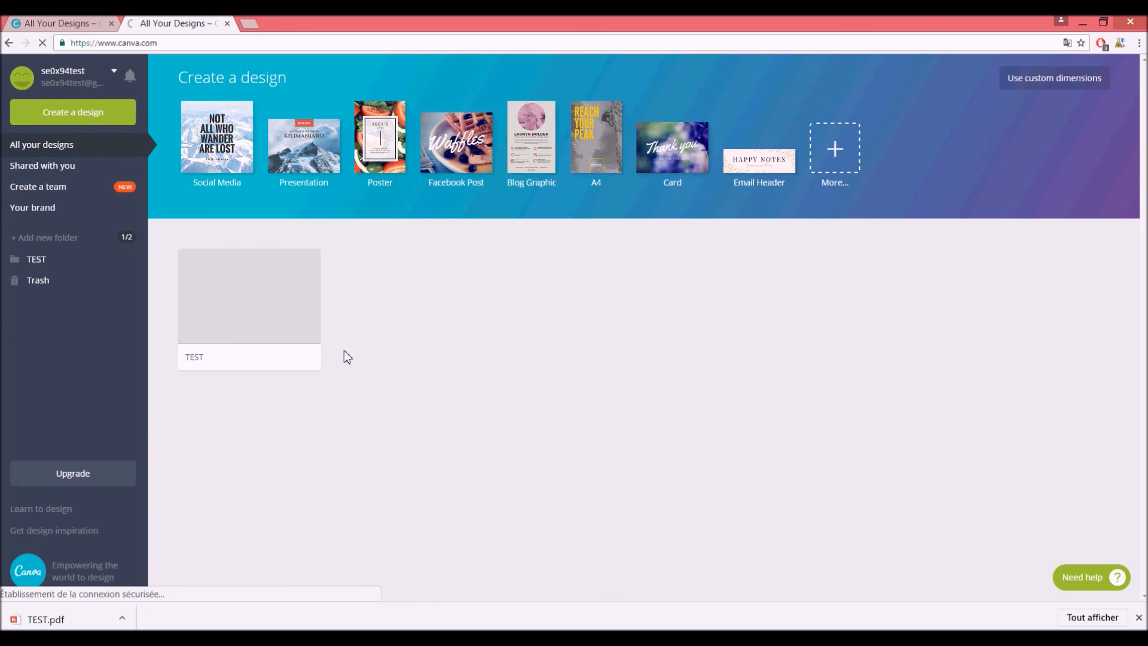
click(290, 313)
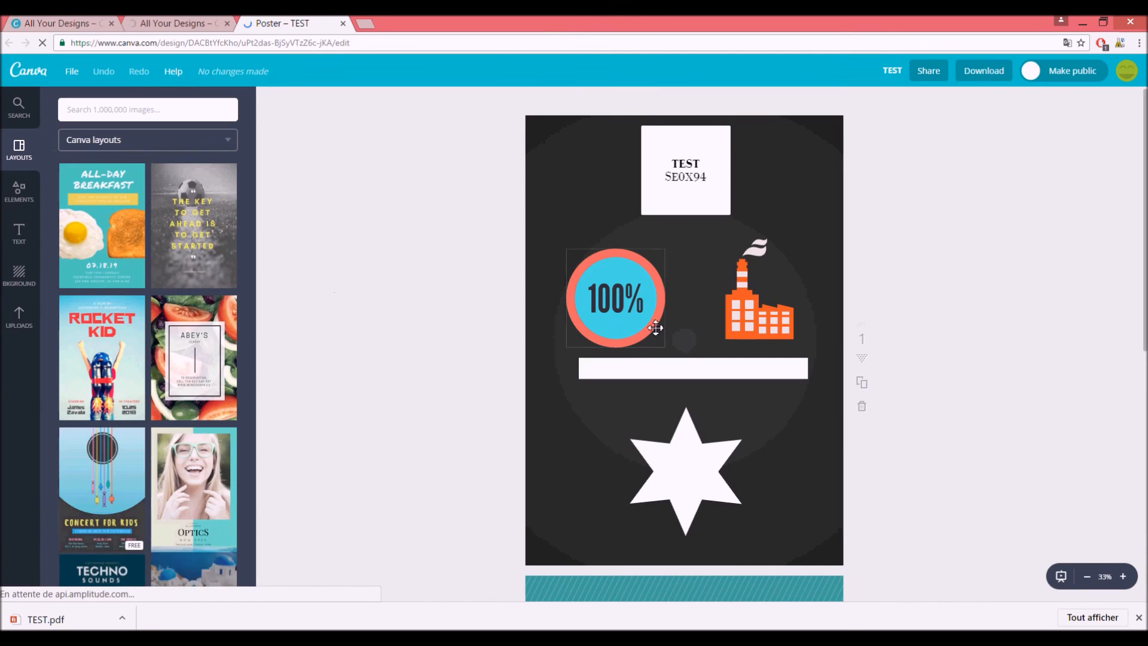
scroll(703, 341, down, 7)
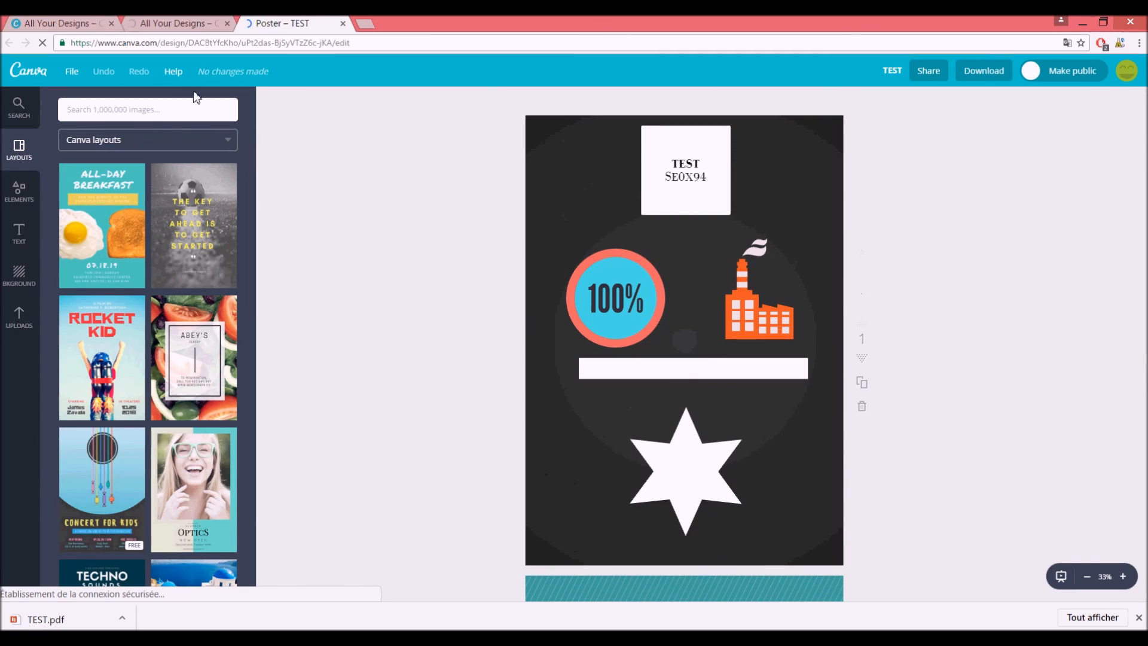
scroll(603, 326, down, 4)
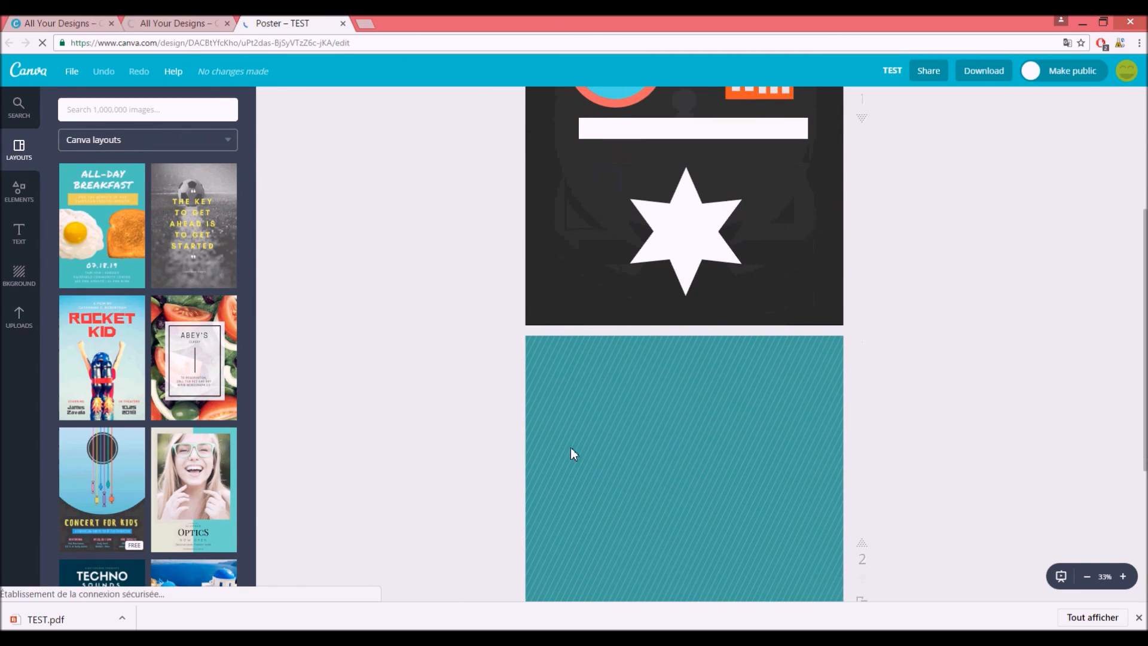
click(161, 23)
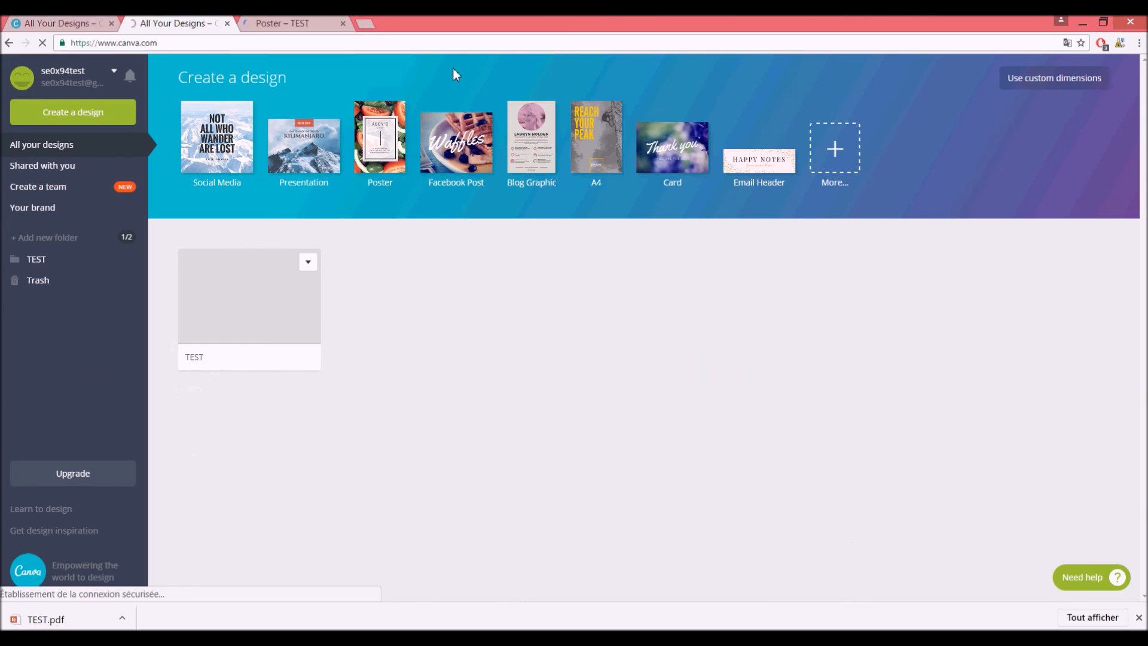
click(308, 262)
click(410, 385)
Step: Open the downloaded TEST.pdf, review both of its pages, and switch to the desktop
click(107, 613)
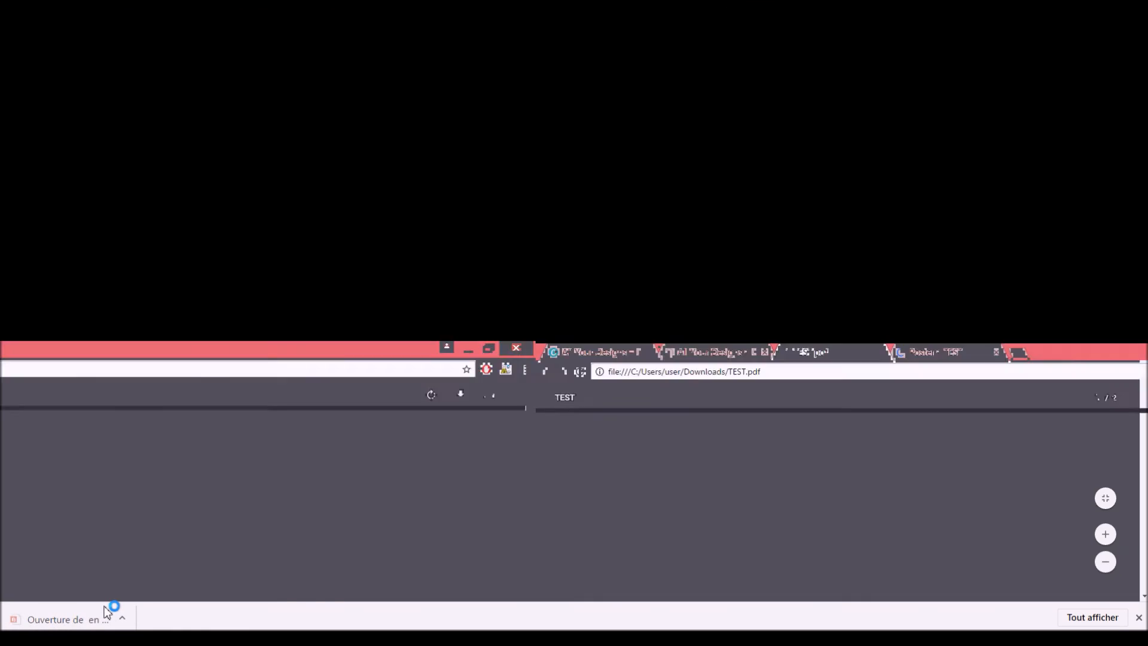
scroll(371, 392, down, 5)
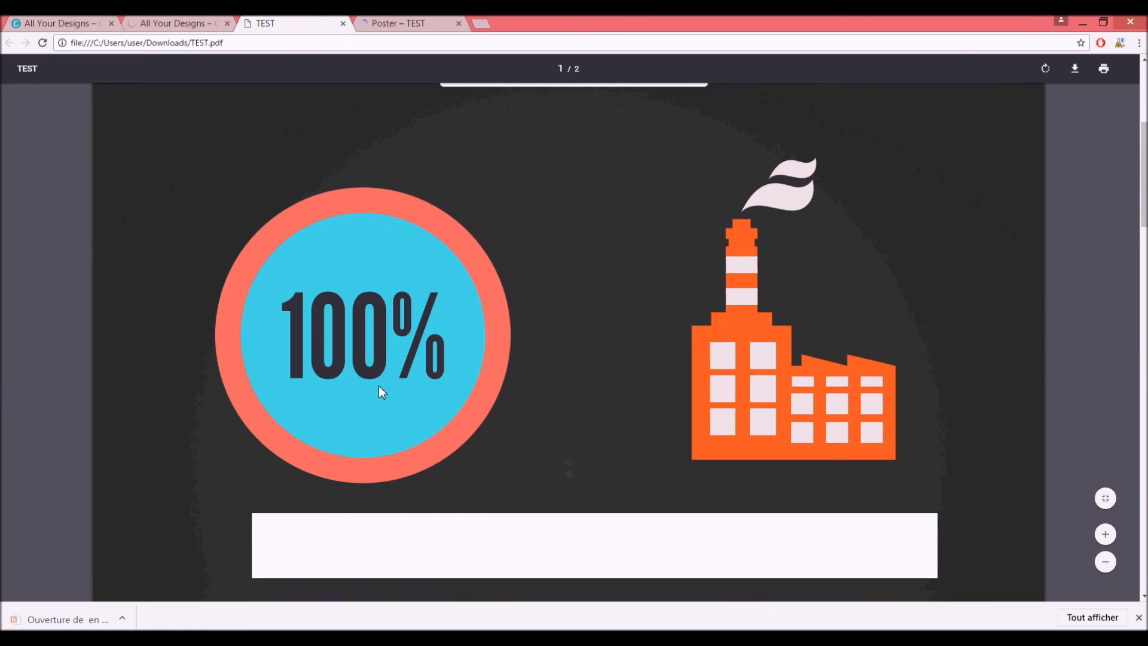
scroll(378, 385, down, 12)
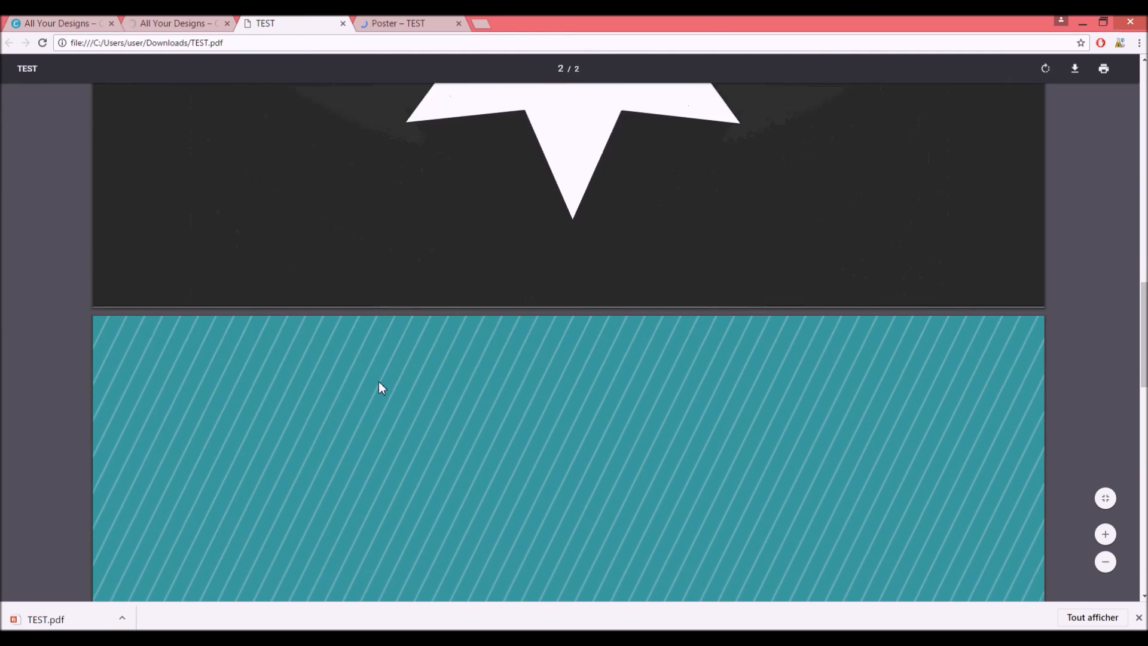
scroll(378, 381, down, 4)
scroll(379, 381, up, 5)
scroll(383, 382, up, 10)
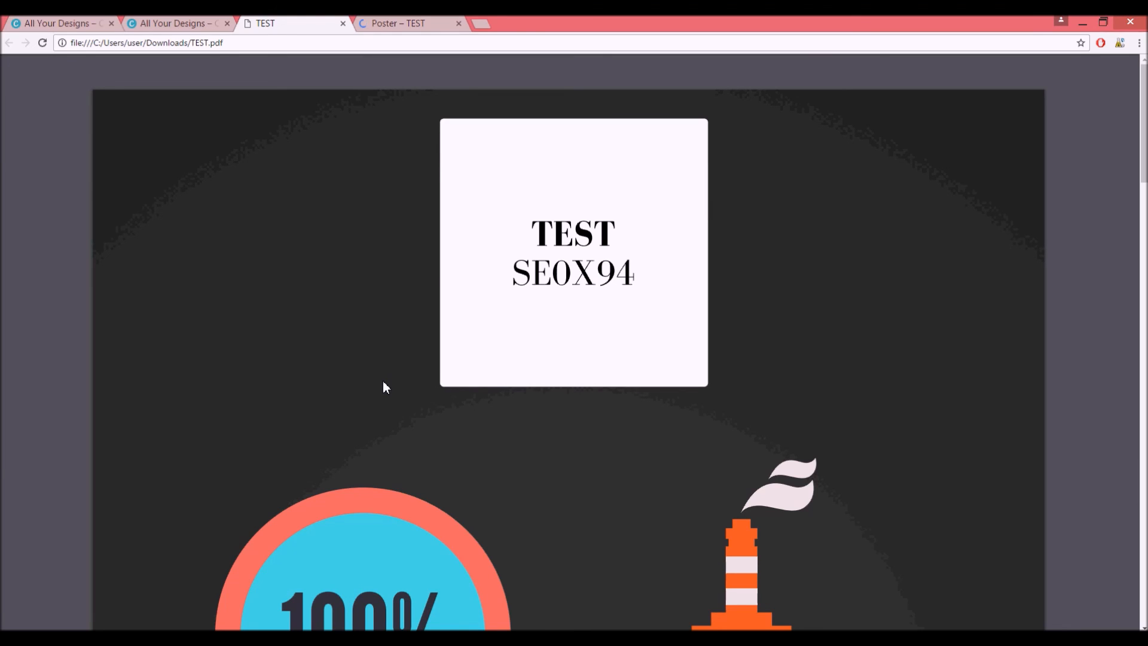
key(super+d)
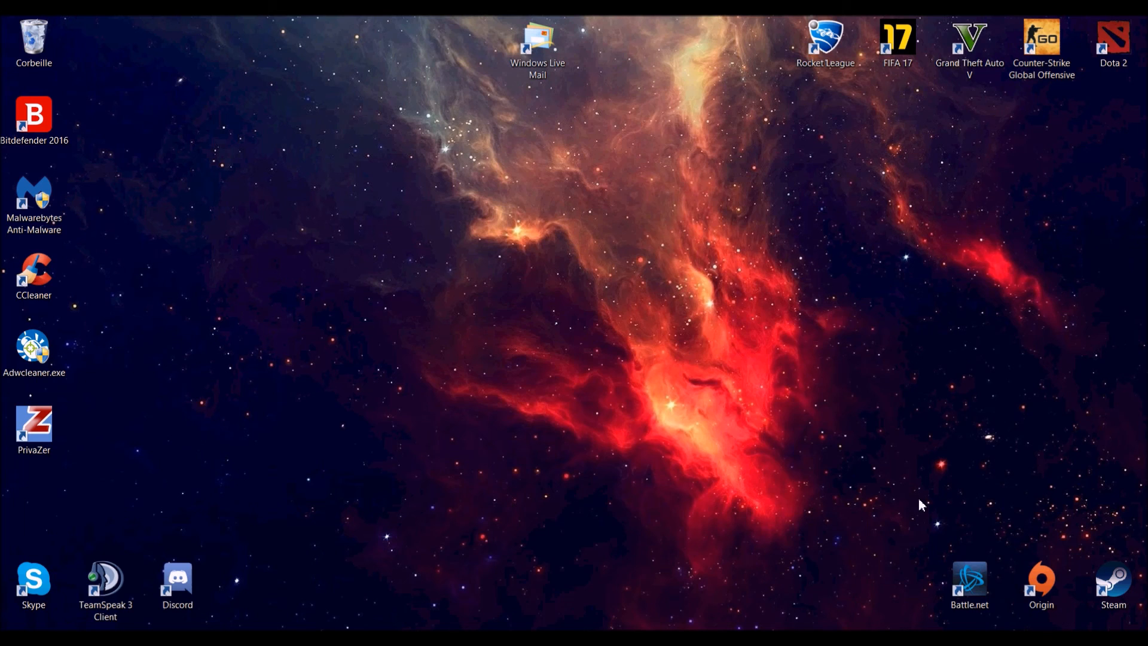